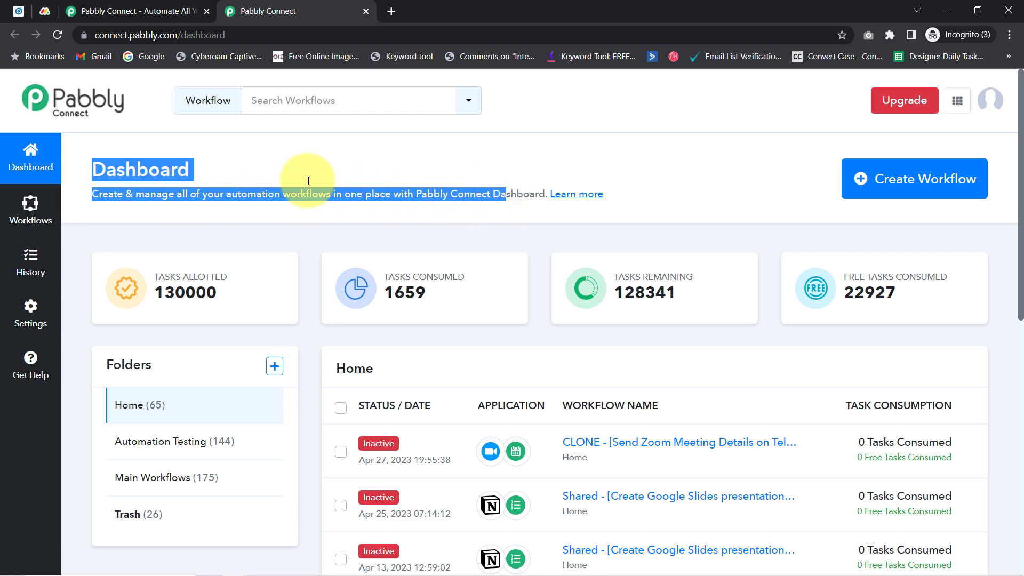
# Go back to the Pabbly Connect dashboard and start creating a new workflow
pyautogui.click(143, 6)
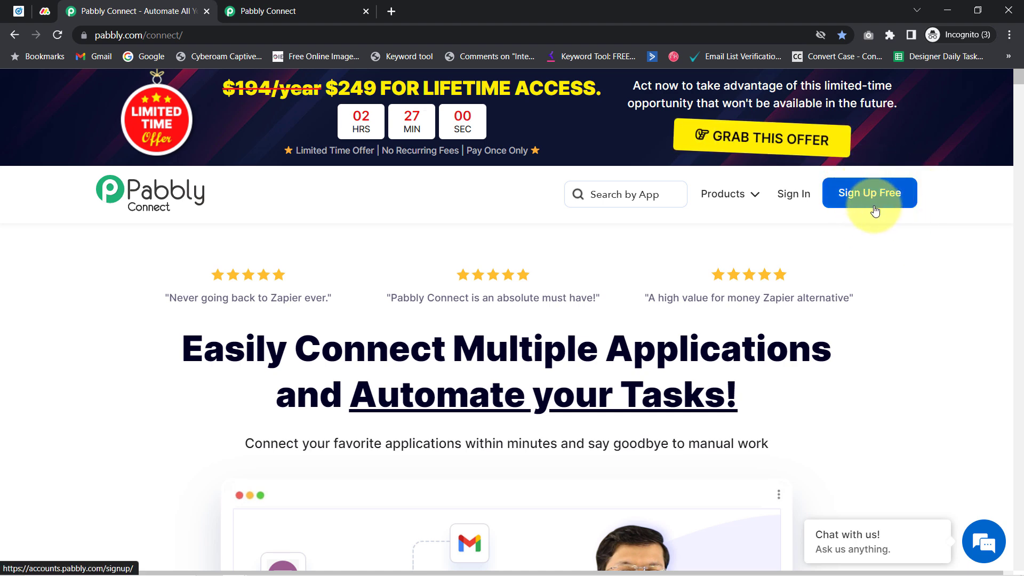
pyautogui.click(308, 4)
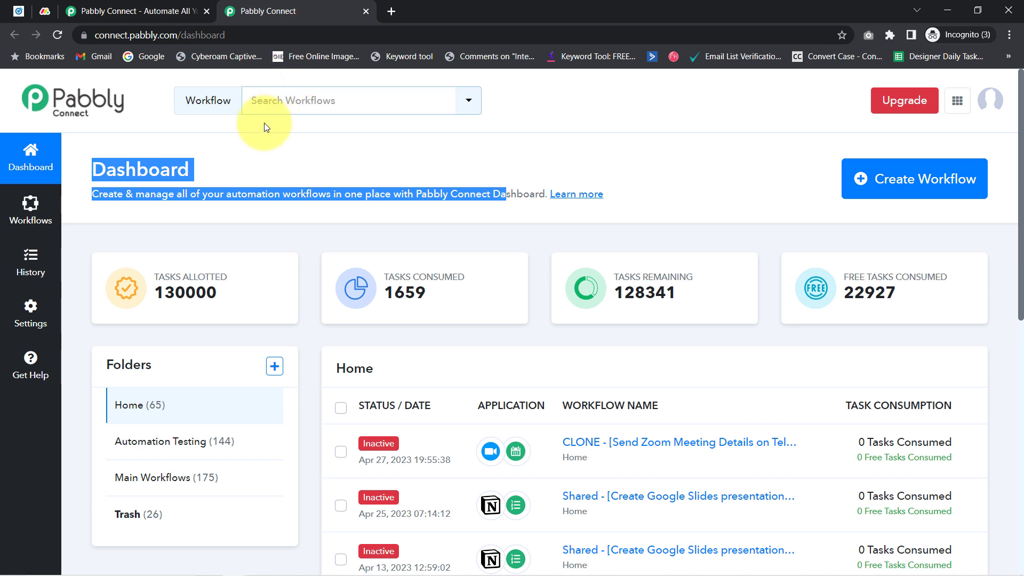
pyautogui.click(248, 142)
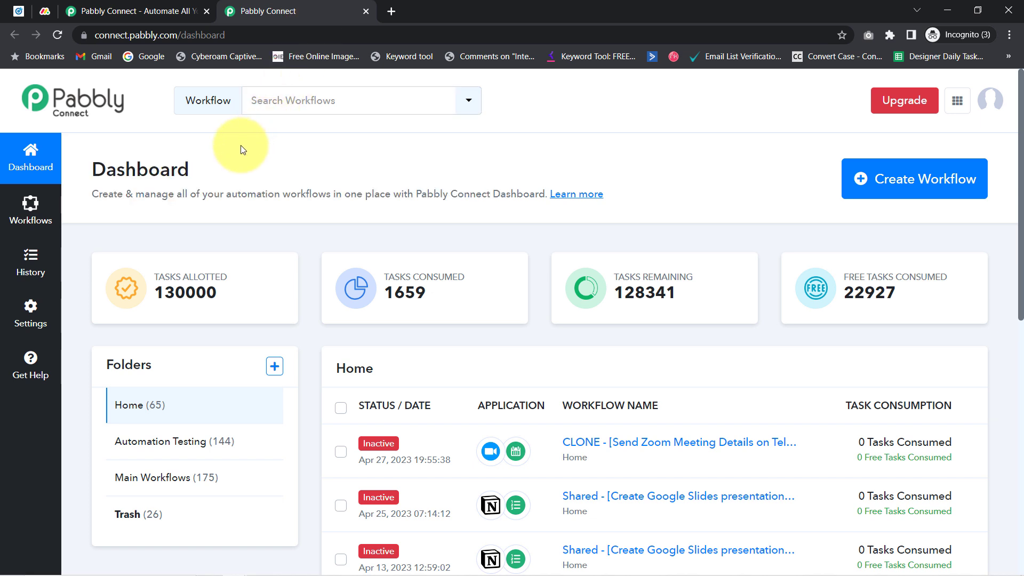
pyautogui.moveTo(137, 170); pyautogui.dragTo(396, 196)
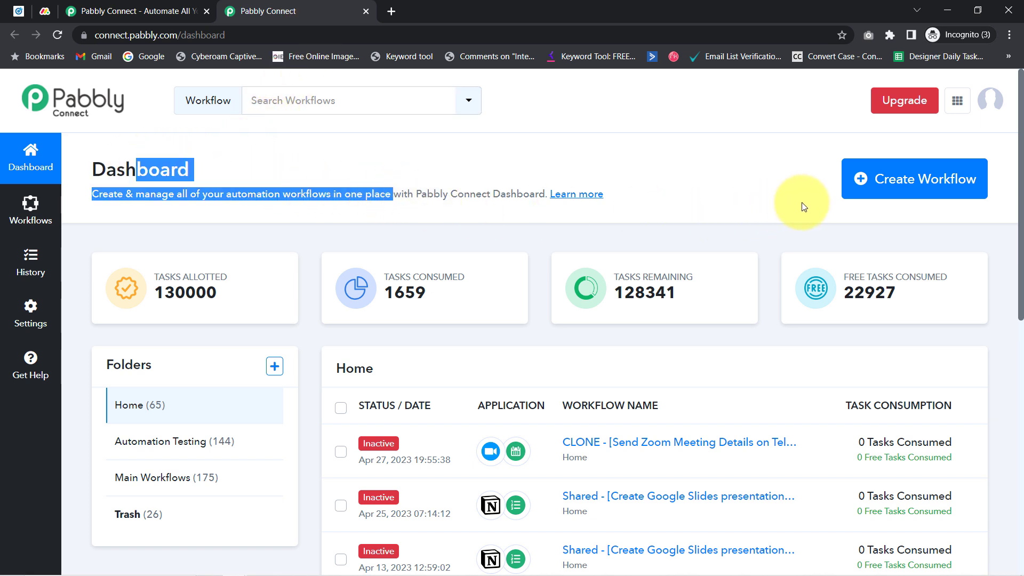
pyautogui.click(906, 195)
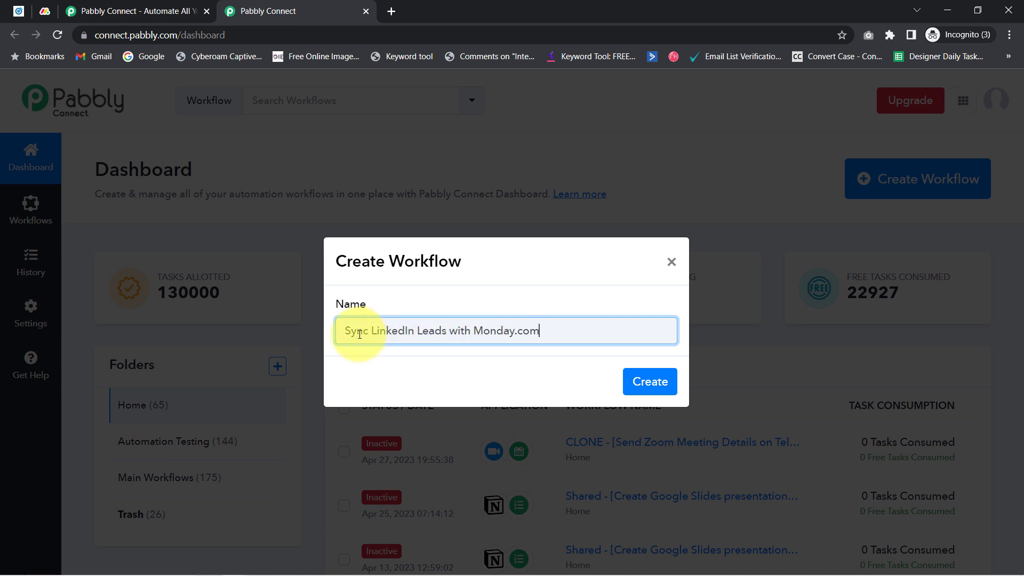
# Create the workflow named 'Sync LinkedIn Leads with Monday.com'
pyautogui.moveTo(397, 334); pyautogui.dragTo(500, 334)
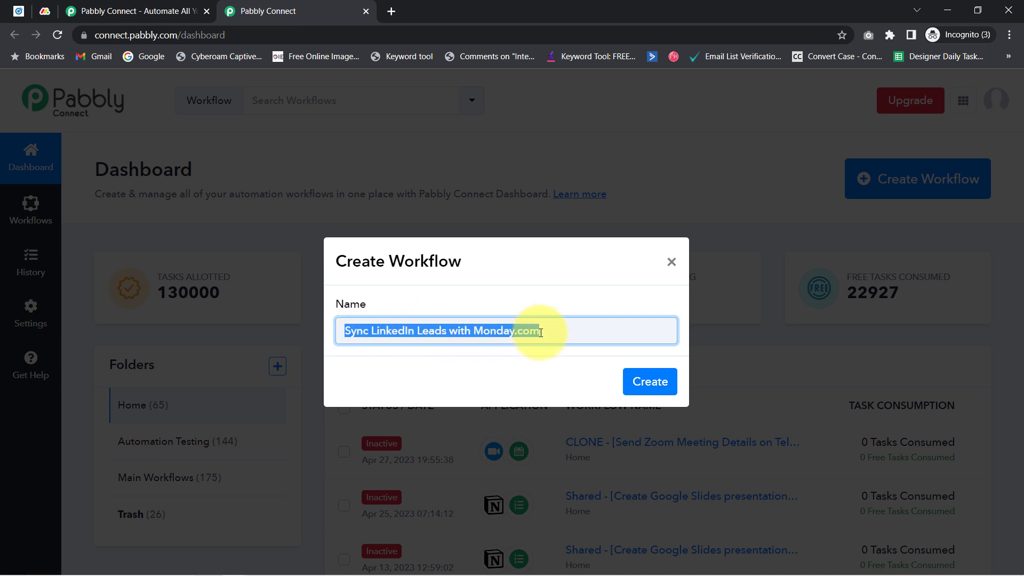
pyautogui.click(526, 332)
pyautogui.click(657, 379)
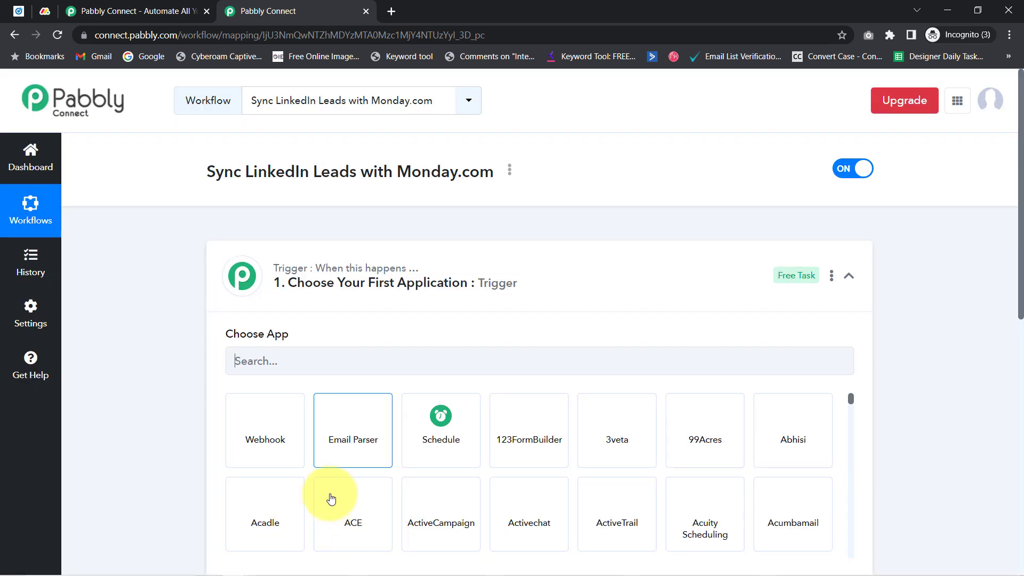
# Collapse the trigger's app chooser, review the new workflow, then reopen the trigger step
pyautogui.click(311, 269)
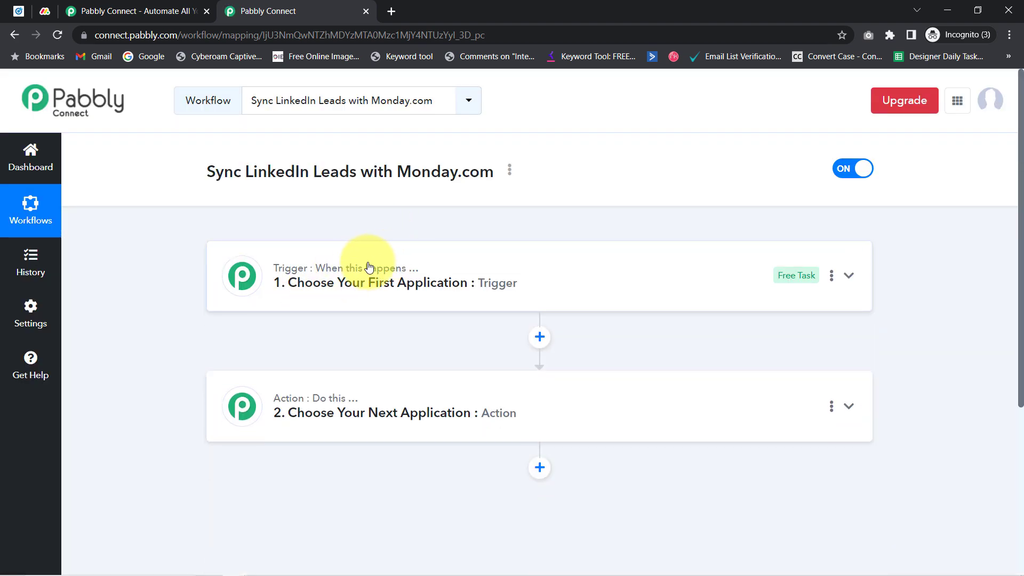
pyautogui.moveTo(399, 273)
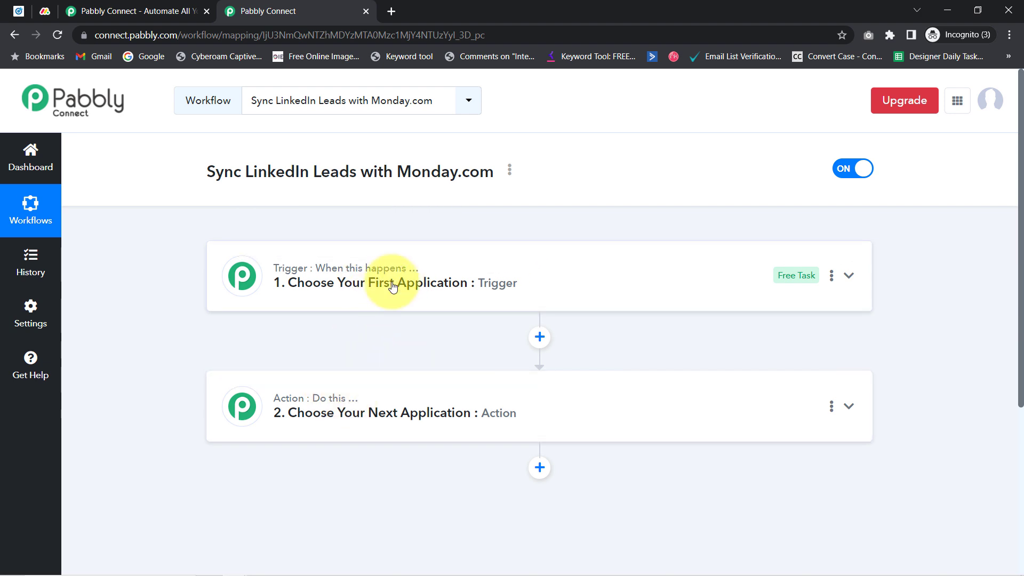
pyautogui.moveTo(353, 399)
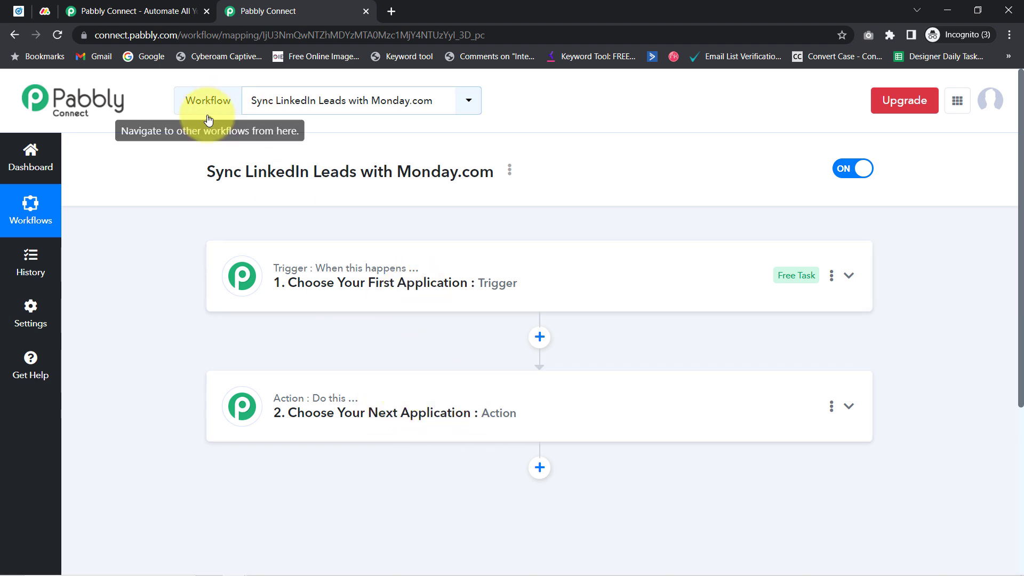
pyautogui.moveTo(214, 172); pyautogui.dragTo(402, 191)
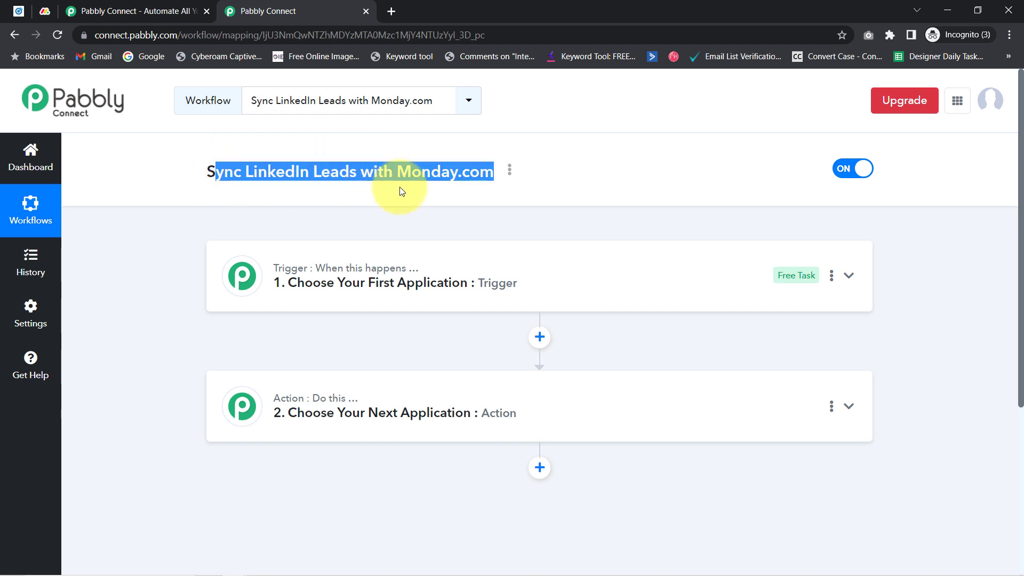
pyautogui.click(419, 272)
# Set the trigger app to LinkedIn Lead Gen Forms by searching 'link'
pyautogui.click(271, 357)
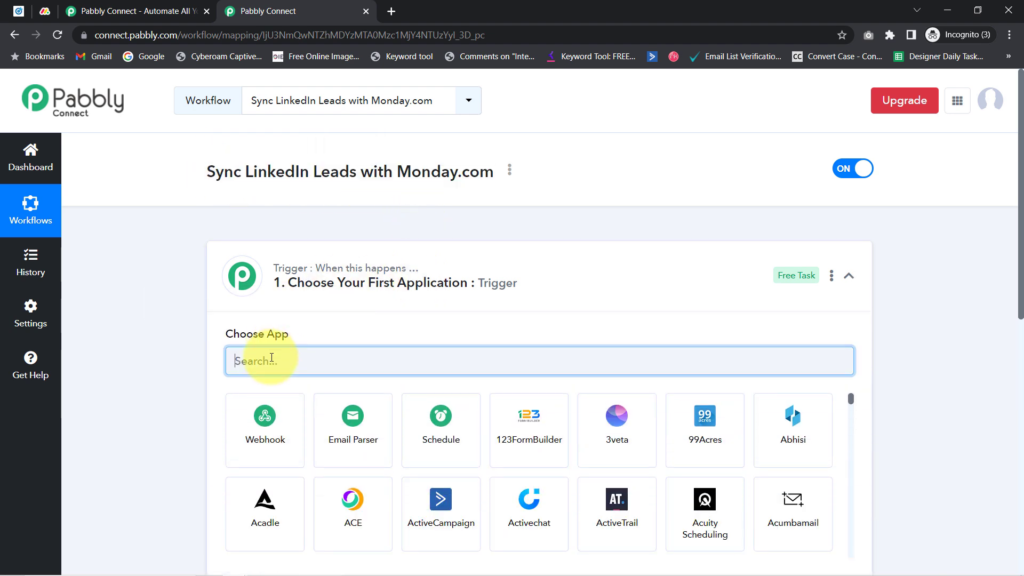
pyautogui.write('link')
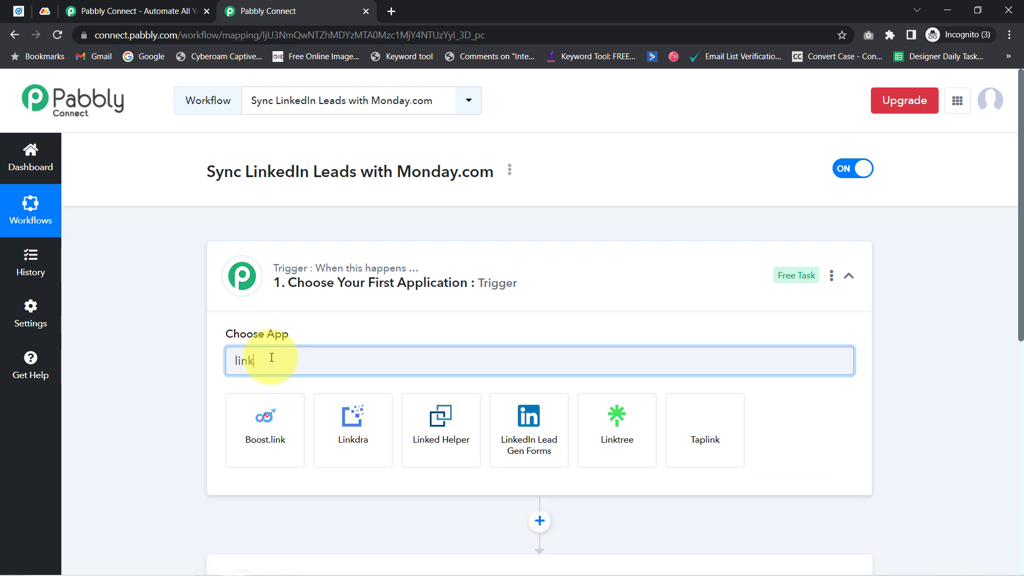
pyautogui.click(507, 419)
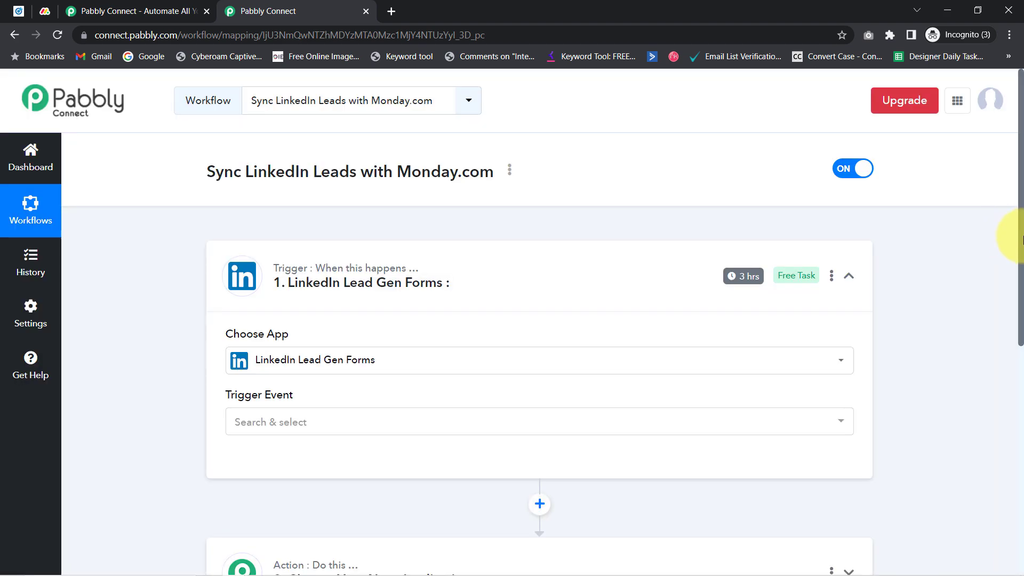
pyautogui.moveTo(1021, 238); pyautogui.dragTo(1023, 365)
pyautogui.scroll(-1, 446, 320)
# Set the action app to Monday.com by searching 'mond'
pyautogui.click(401, 327)
pyautogui.click(263, 411)
pyautogui.write('monda')
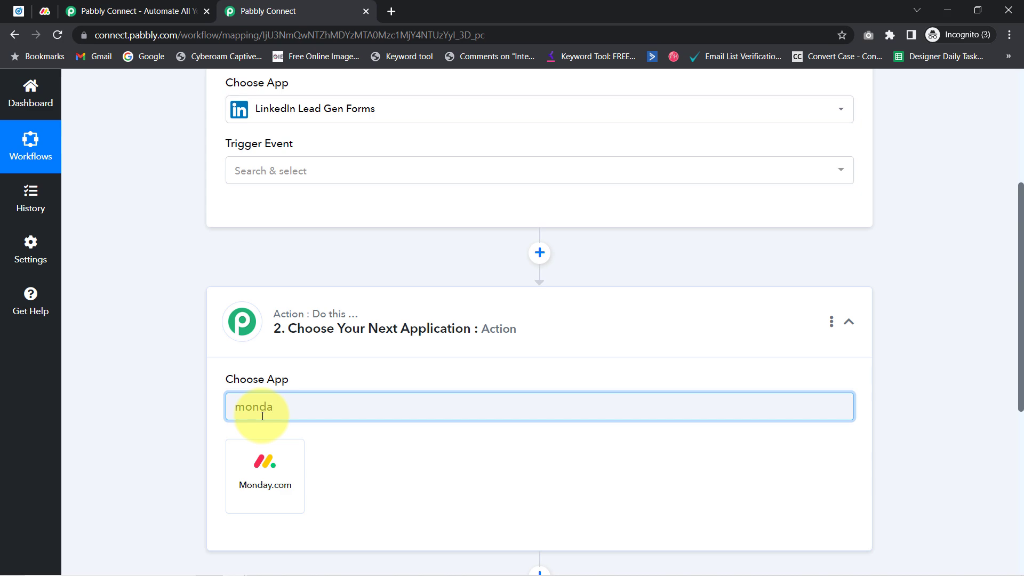
pyautogui.click(245, 468)
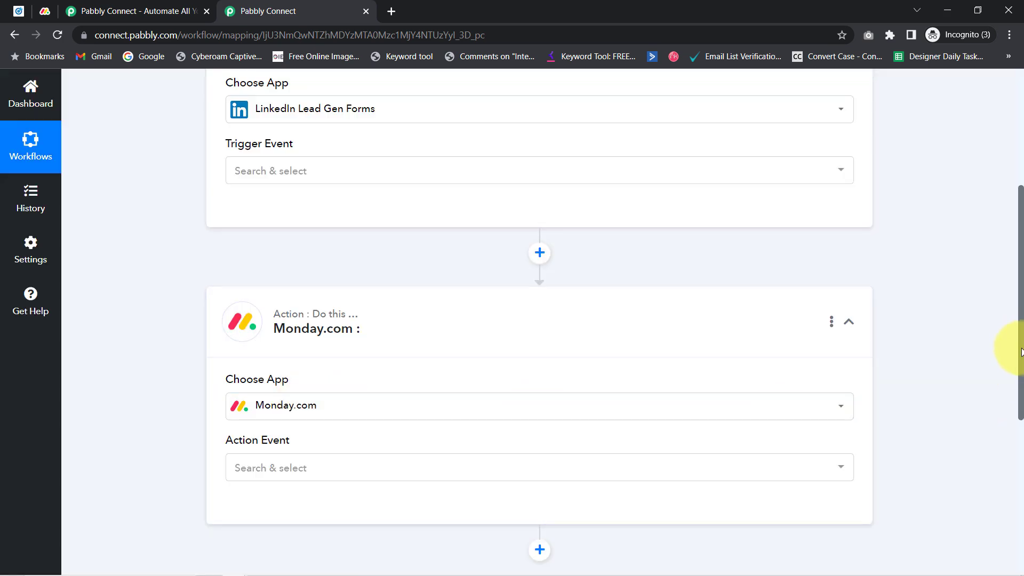
pyautogui.moveTo(1021, 352); pyautogui.dragTo(1006, 194)
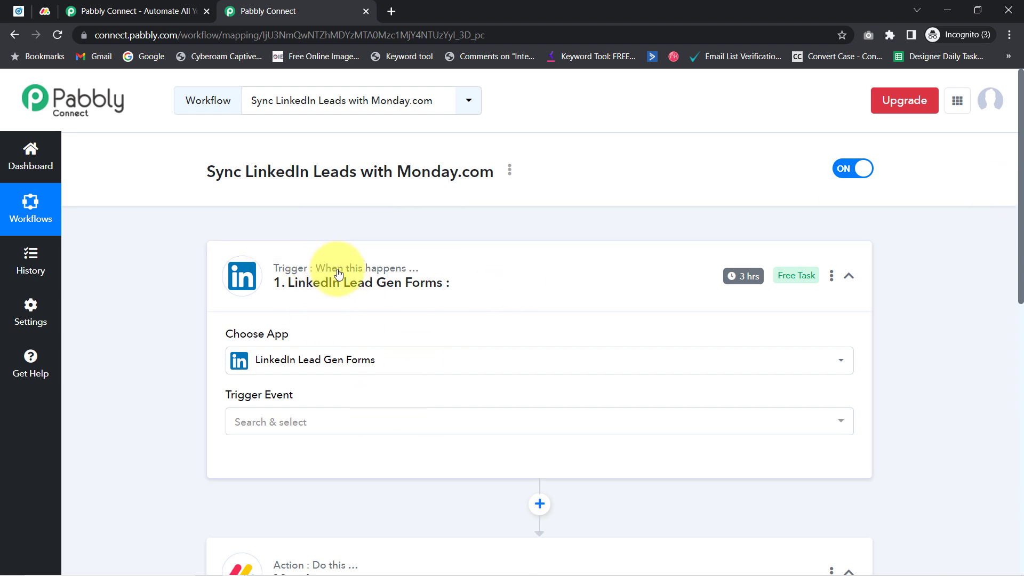
pyautogui.moveTo(242, 570)
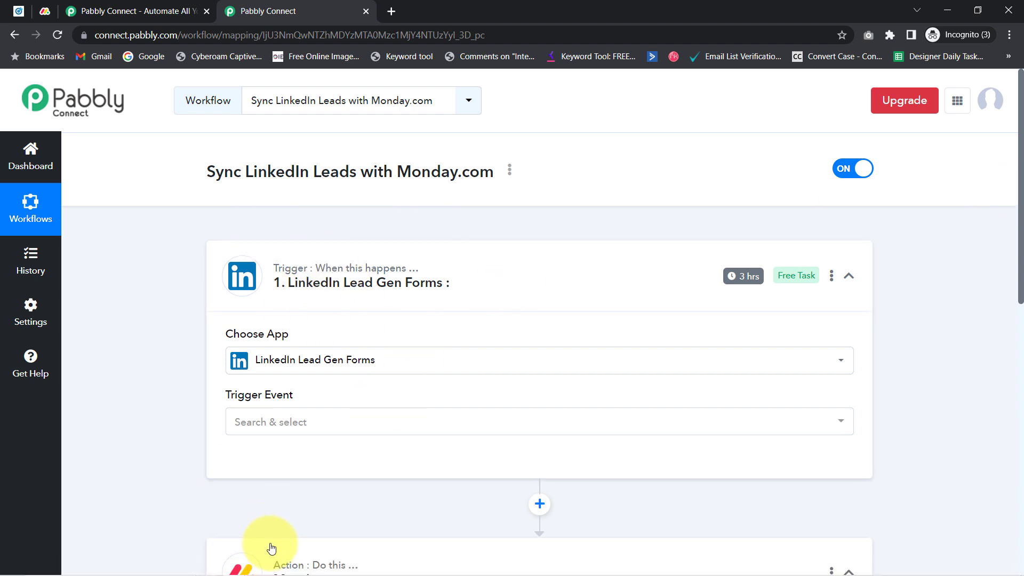
pyautogui.scroll(-3, 170, 234)
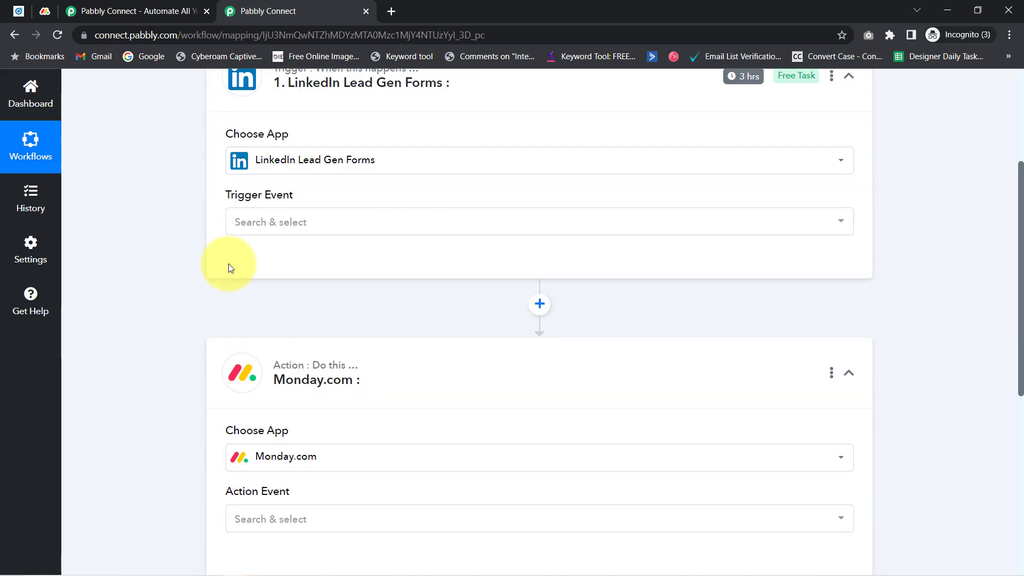
# Set the trigger event to New Lead Gen Form Response
pyautogui.click(267, 224)
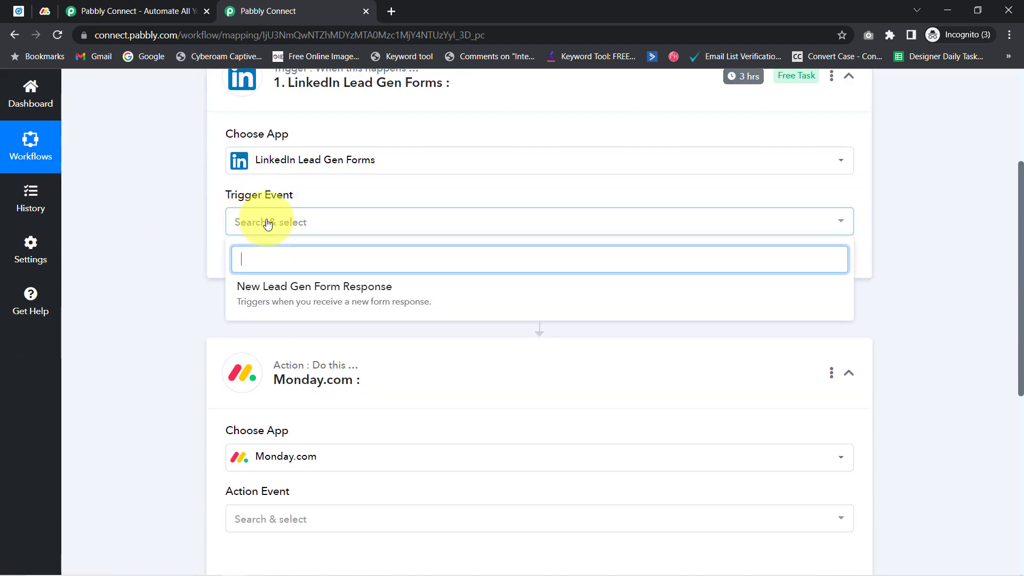
pyautogui.click(350, 303)
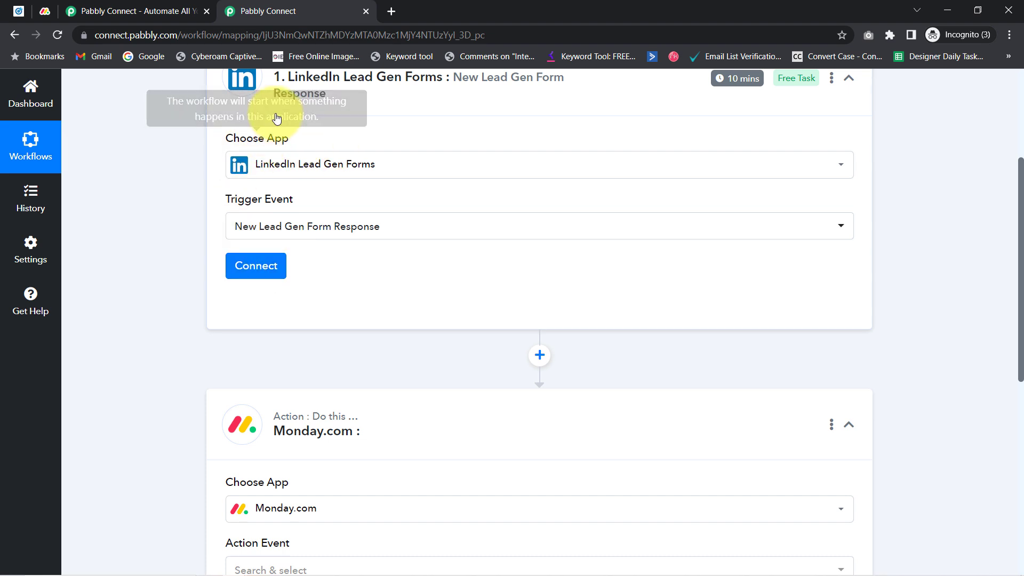
pyautogui.scroll(1, 96, 120)
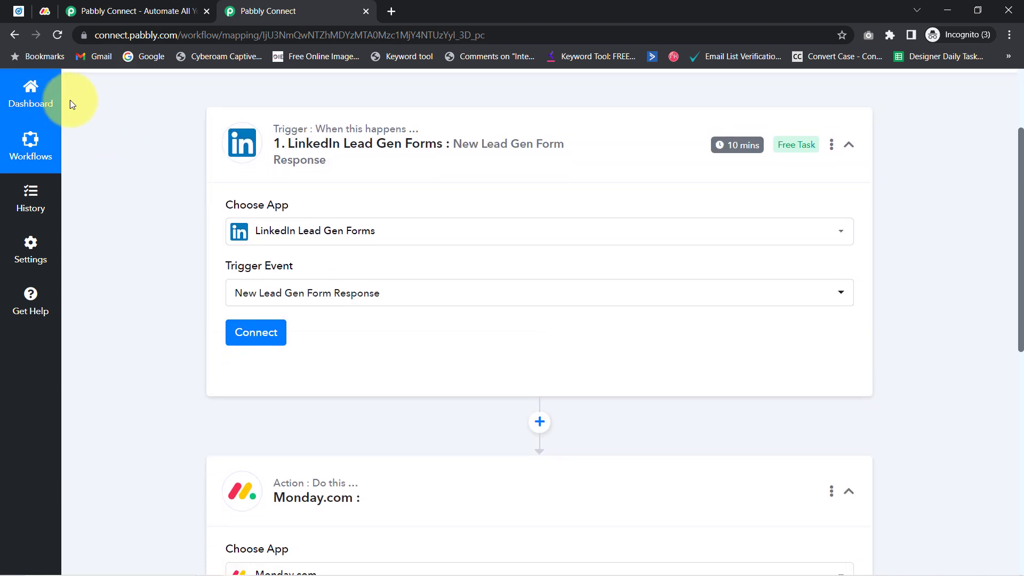
# Connect the trigger through an existing LinkedIn Lead Gen Forms connection and save it
pyautogui.click(244, 335)
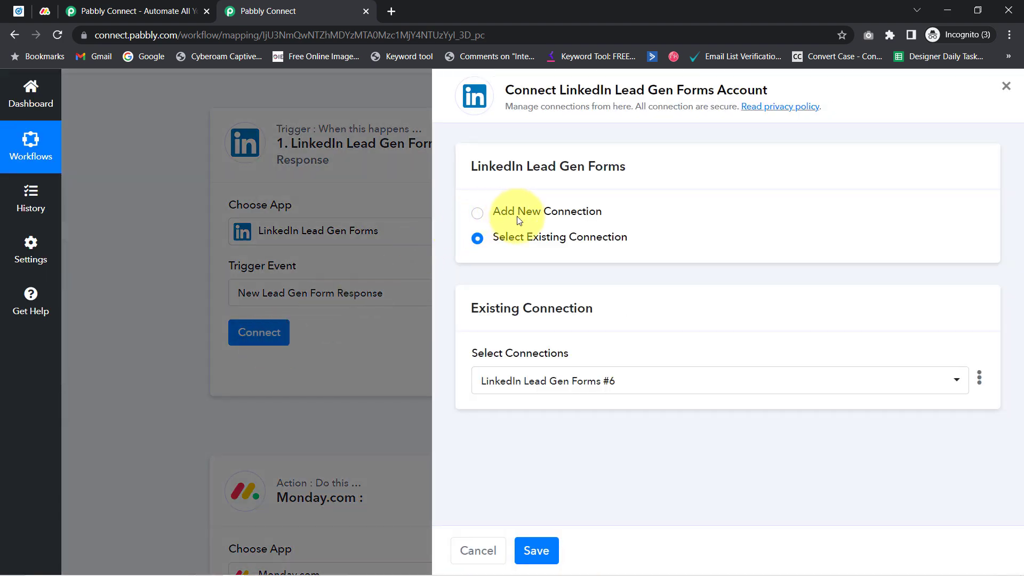
pyautogui.click(548, 216)
pyautogui.click(639, 373)
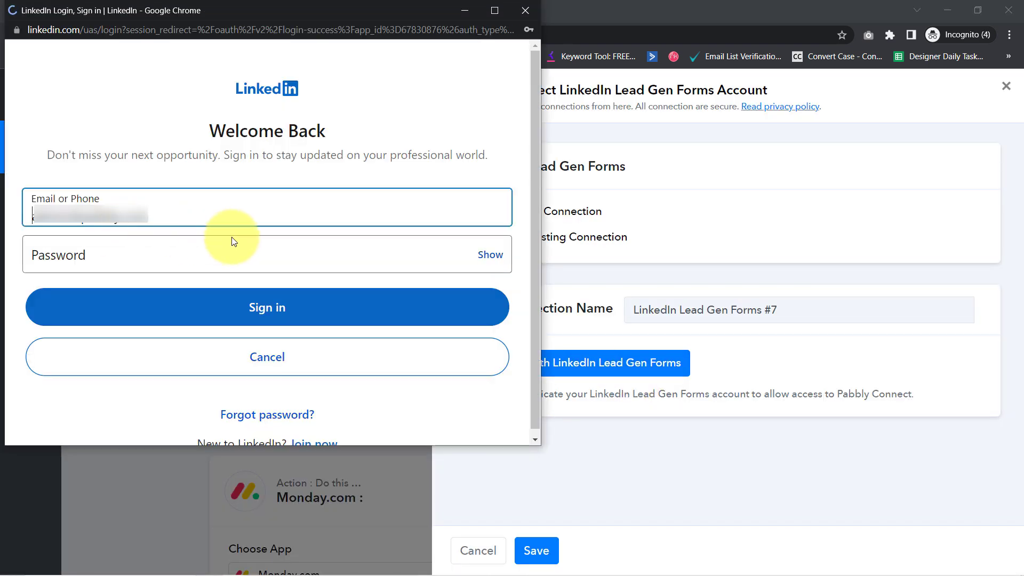
pyautogui.click(525, 12)
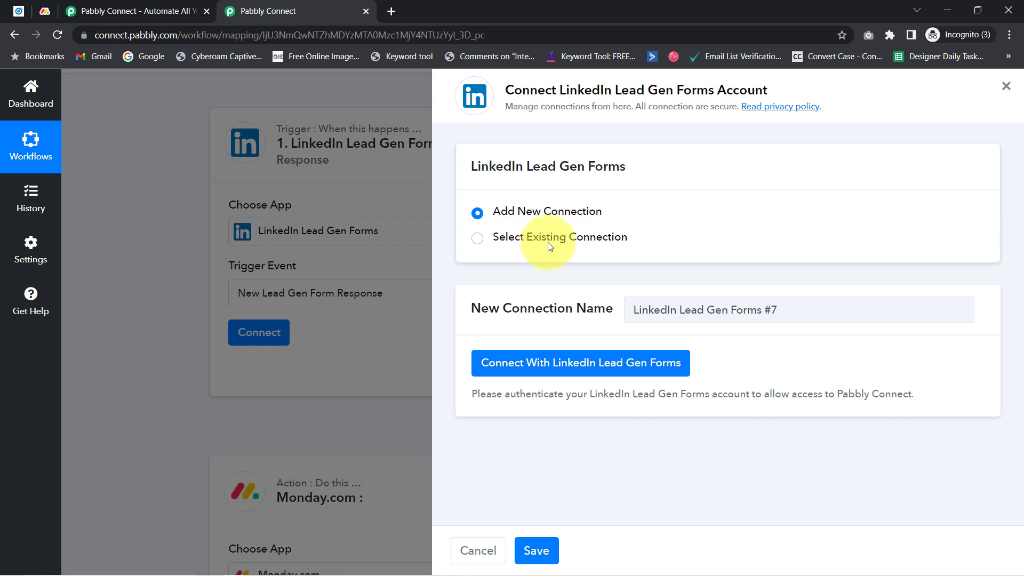
pyautogui.click(588, 243)
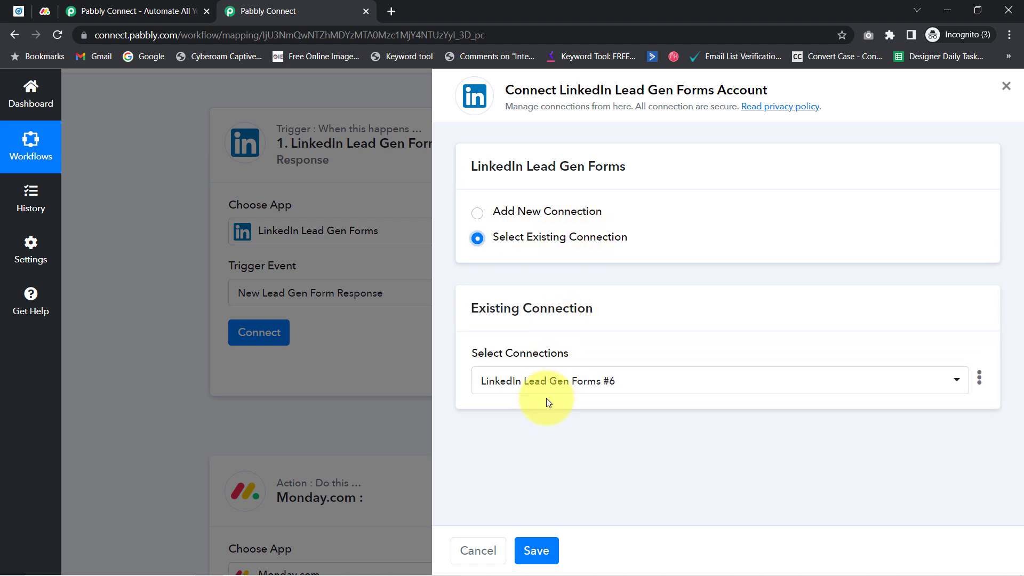
pyautogui.click(540, 551)
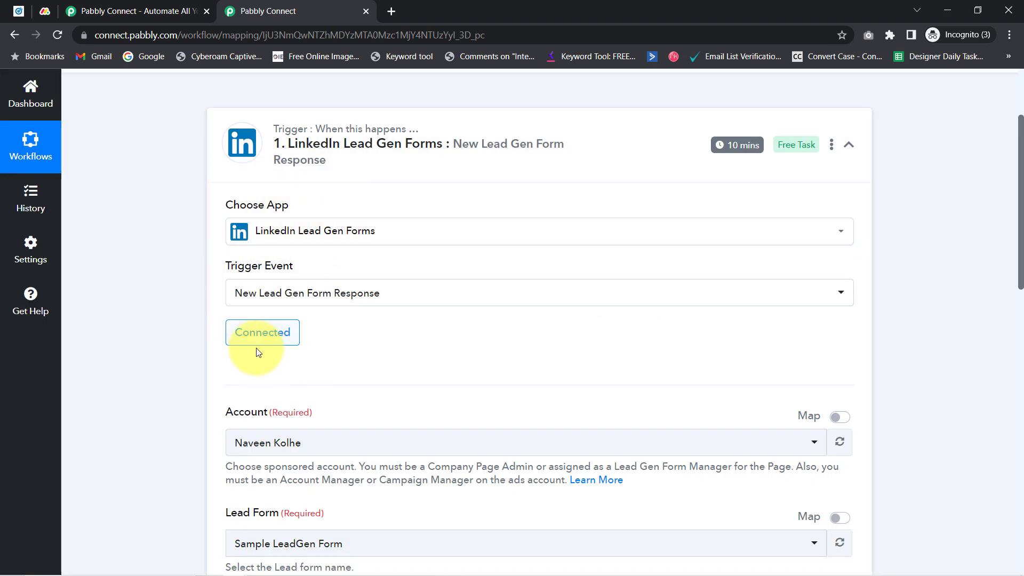
# Review the Lead Form options, then view Campaign Manager's Lead Gen Forms list
pyautogui.moveTo(1021, 246); pyautogui.dragTo(1022, 315)
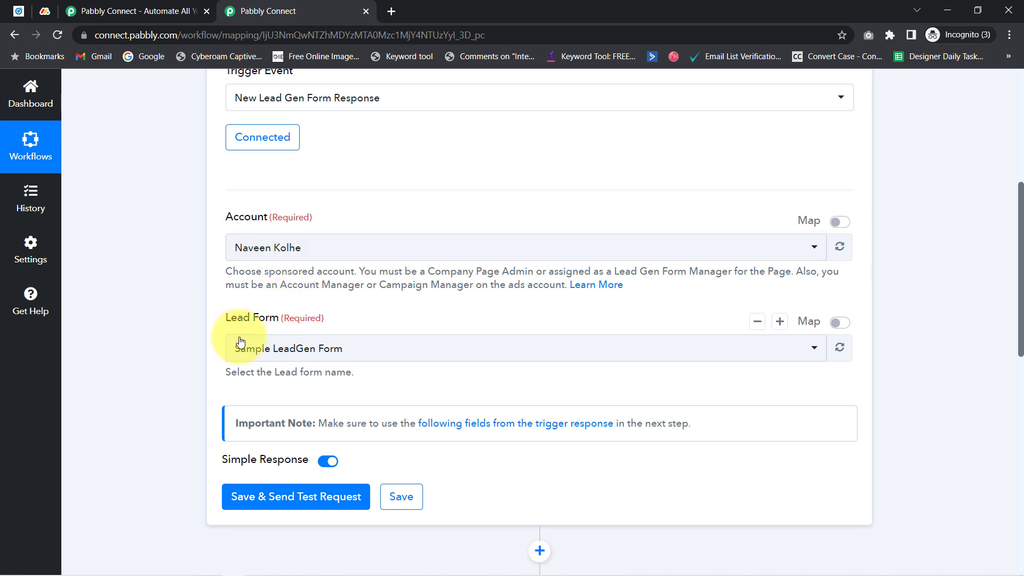
pyautogui.click(260, 351)
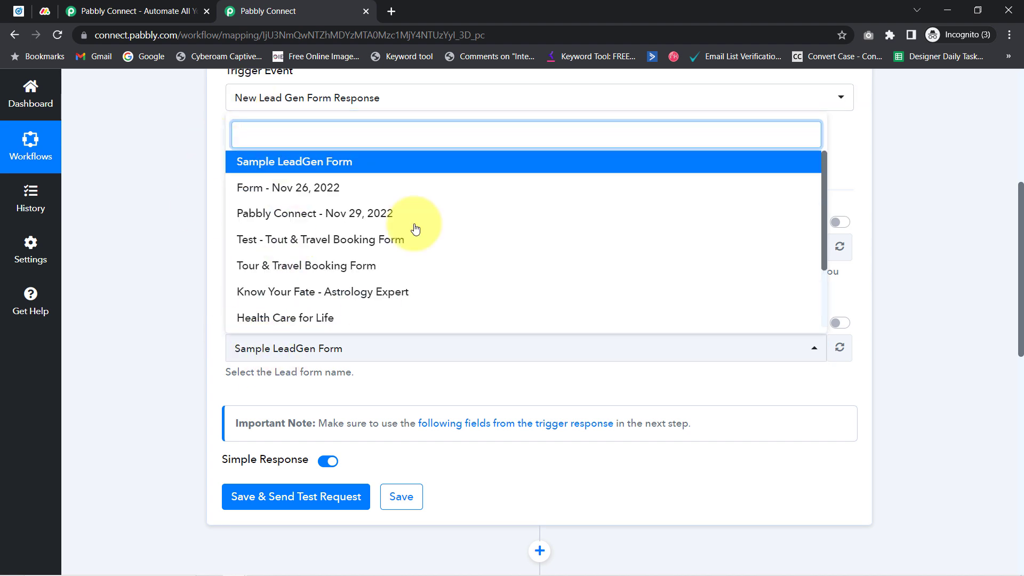
pyautogui.click(18, 11)
pyautogui.click(293, 133)
pyautogui.scroll(-4, 338, 316)
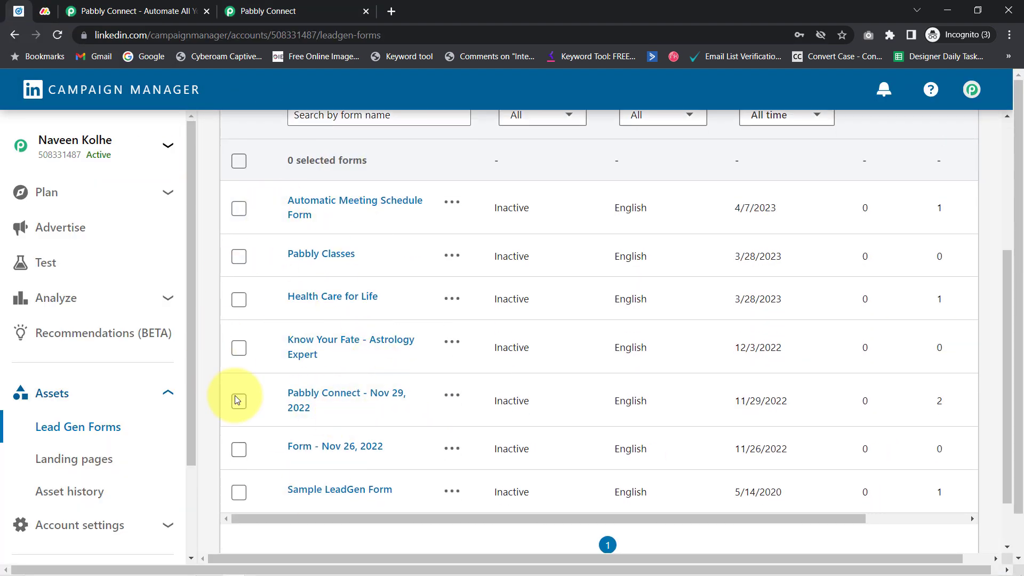
# Open the Pabbly Connect campaign group's 'Lead generation - Apr 5, 2023' campaign ads
pyautogui.click(261, 11)
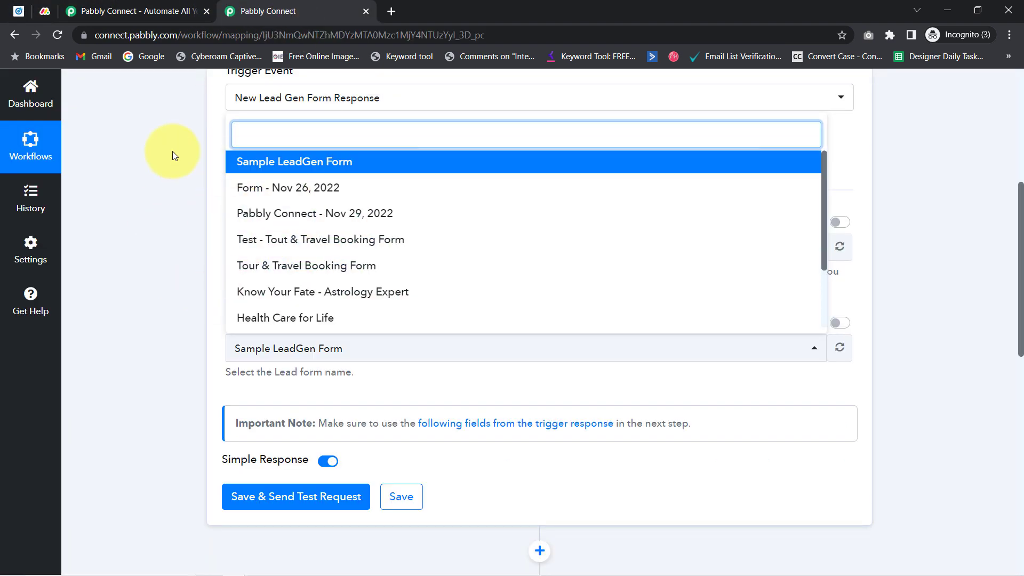
pyautogui.click(18, 10)
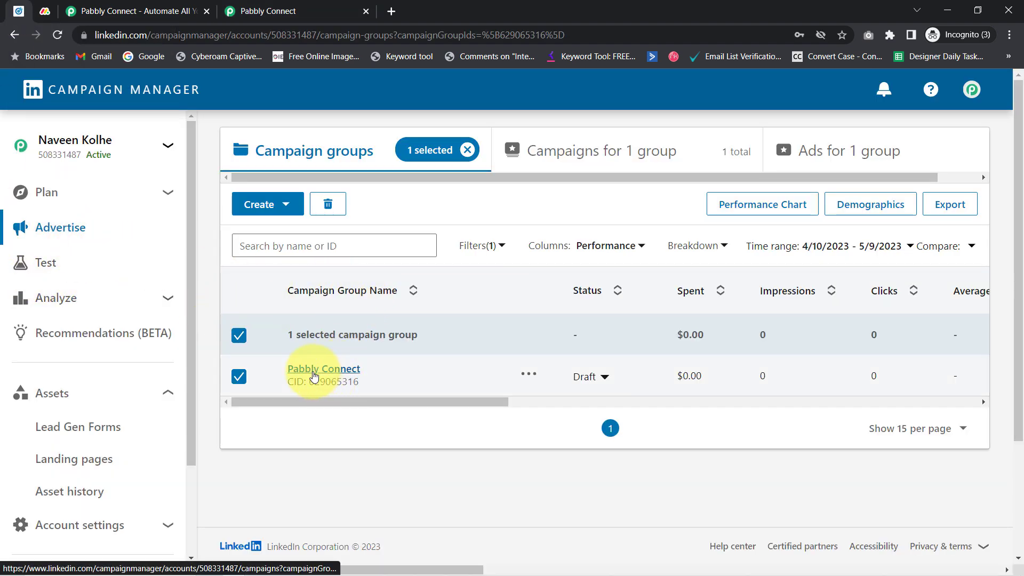
pyautogui.click(312, 373)
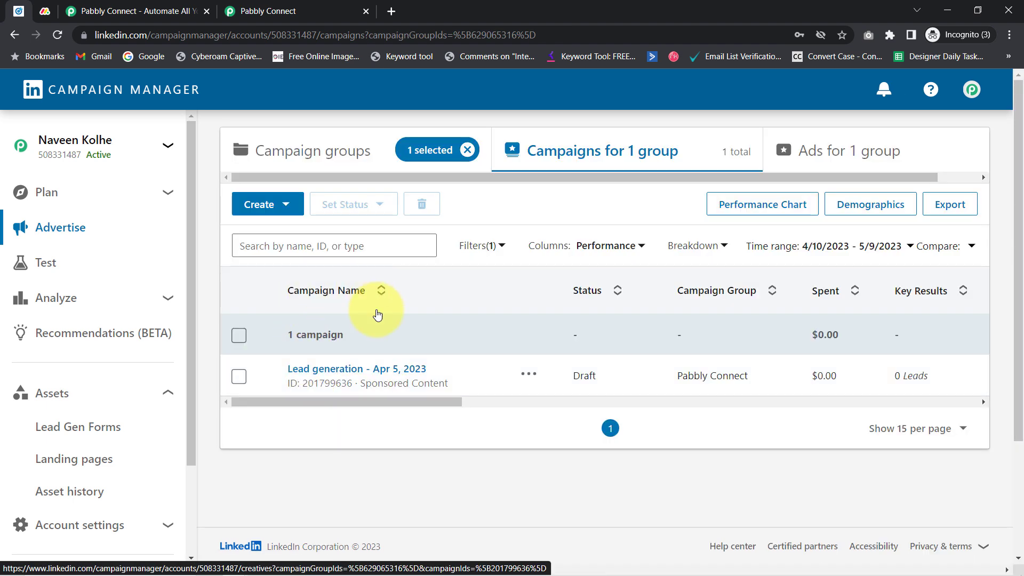
pyautogui.click(341, 373)
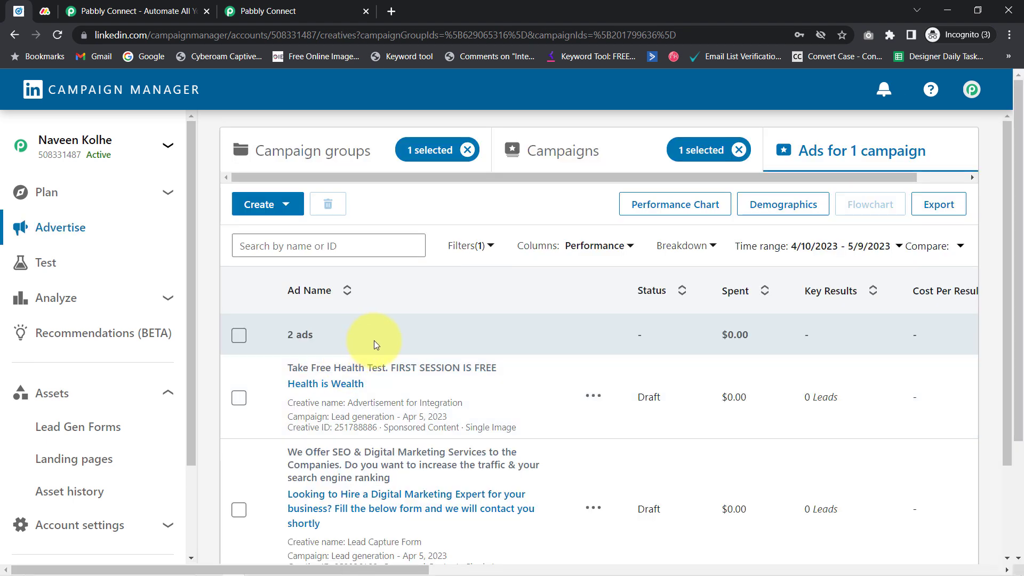
# Open the Digital Marketing Expert ad as a live post and highlight its form request
pyautogui.moveTo(1010, 240); pyautogui.dragTo(1005, 313)
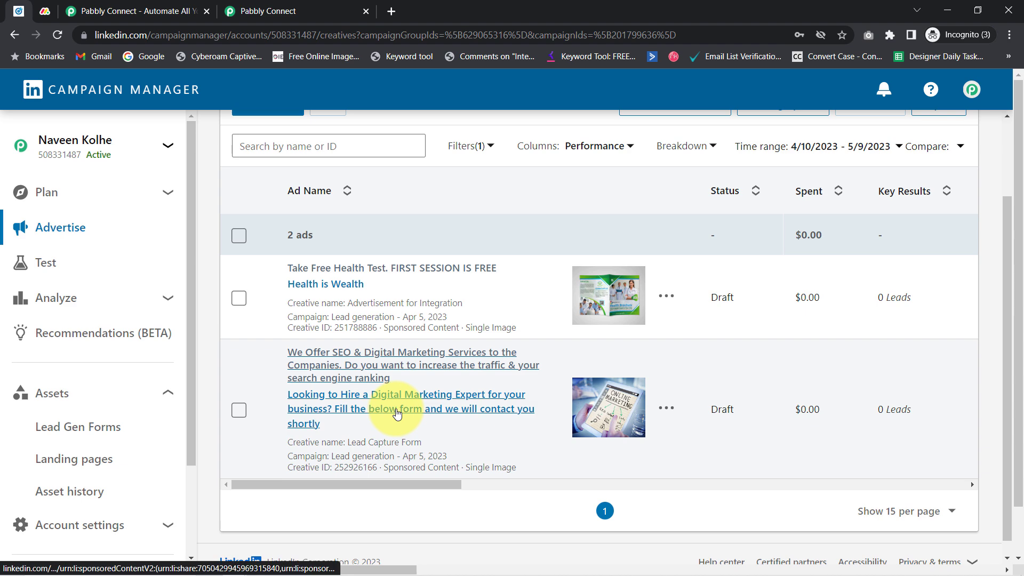
pyautogui.click(391, 412)
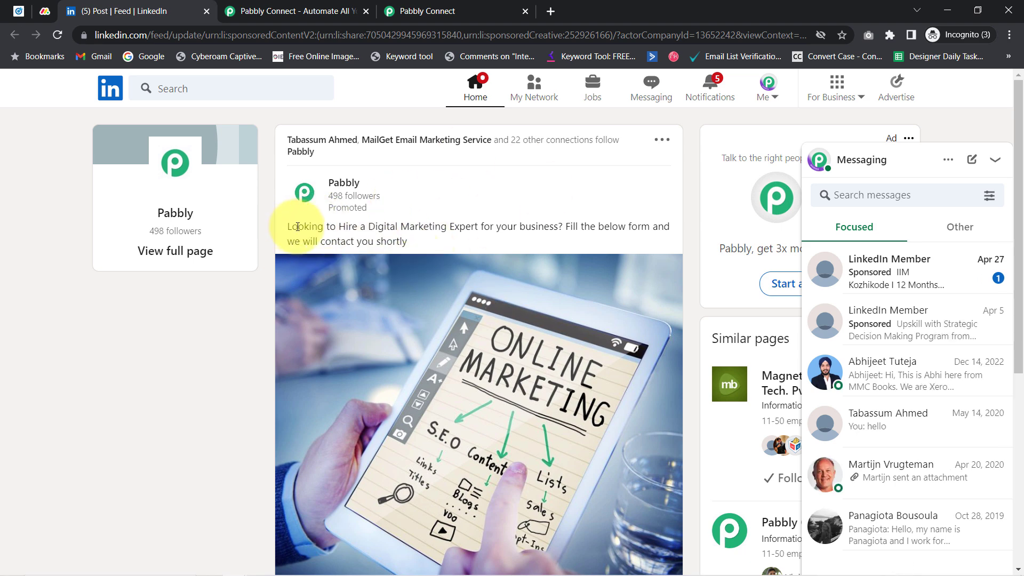
pyautogui.moveTo(298, 226); pyautogui.dragTo(476, 228)
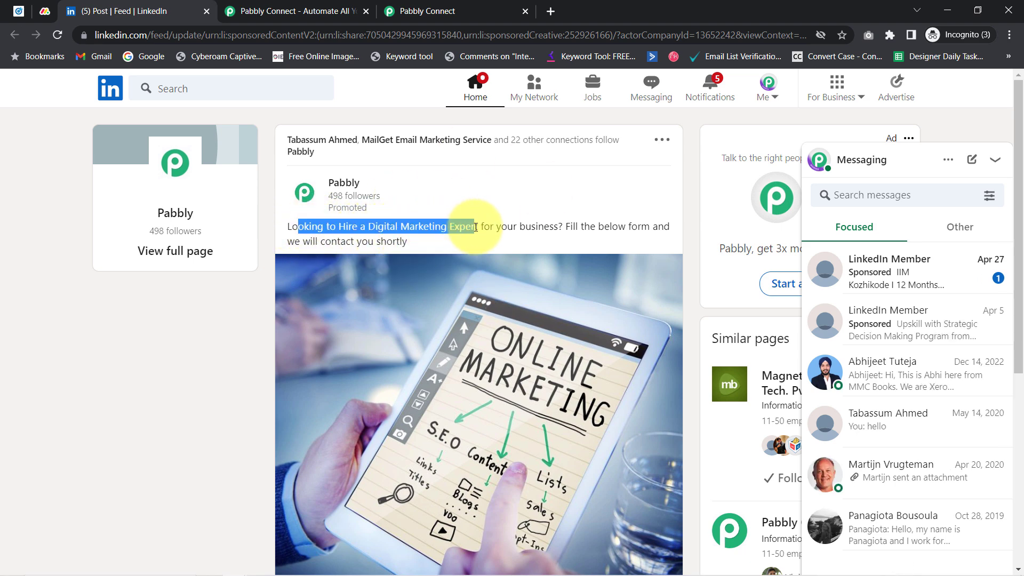
pyautogui.moveTo(564, 227); pyautogui.dragTo(388, 245)
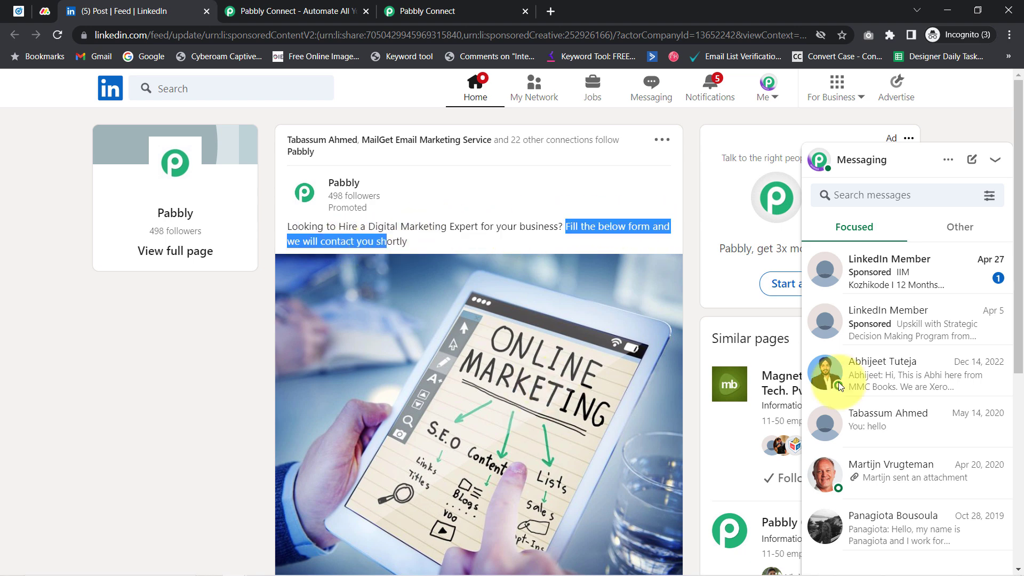
pyautogui.moveTo(1018, 224); pyautogui.dragTo(992, 357)
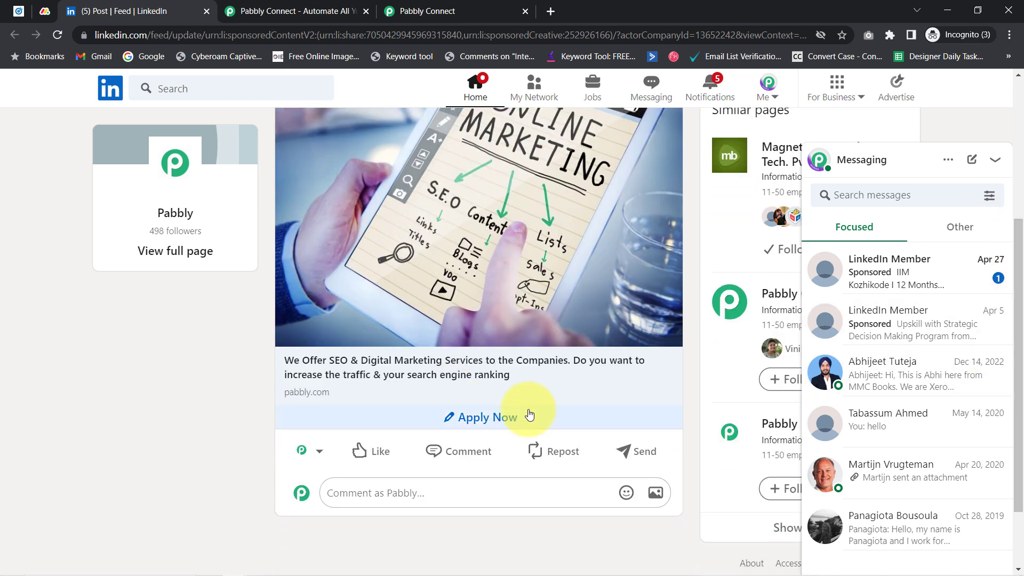
pyautogui.click(496, 417)
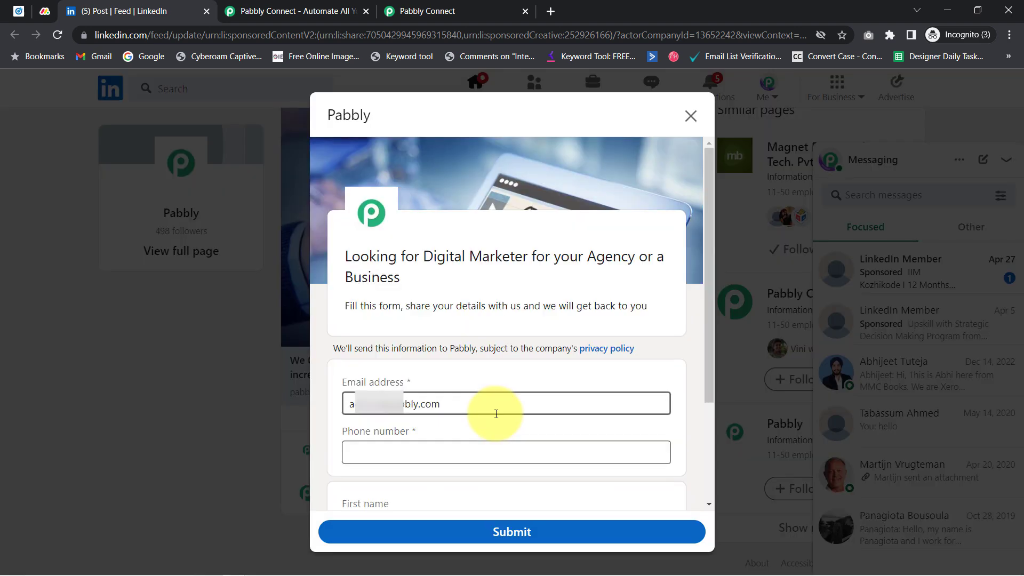
pyautogui.doubleClick(461, 405)
pyautogui.press('BackSpace')
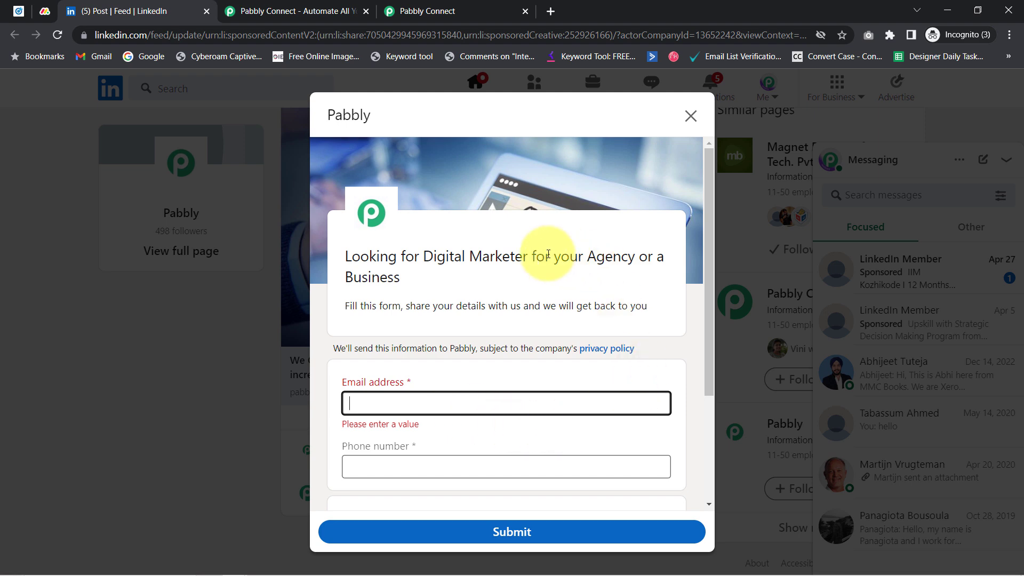
pyautogui.moveTo(421, 283)
pyautogui.mouseDown()
pyautogui.moveTo(475, 278)
pyautogui.moveTo(459, 267)
pyautogui.moveTo(439, 286)
pyautogui.mouseUp()
pyautogui.moveTo(360, 256); pyautogui.dragTo(610, 320)
pyautogui.moveTo(703, 333); pyautogui.dragTo(719, 396)
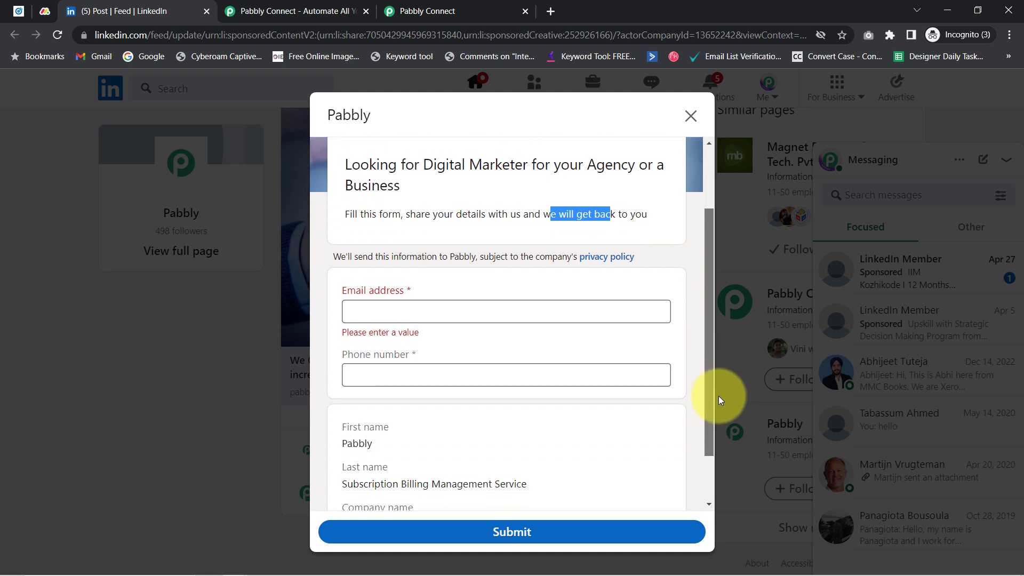
pyautogui.click(384, 315)
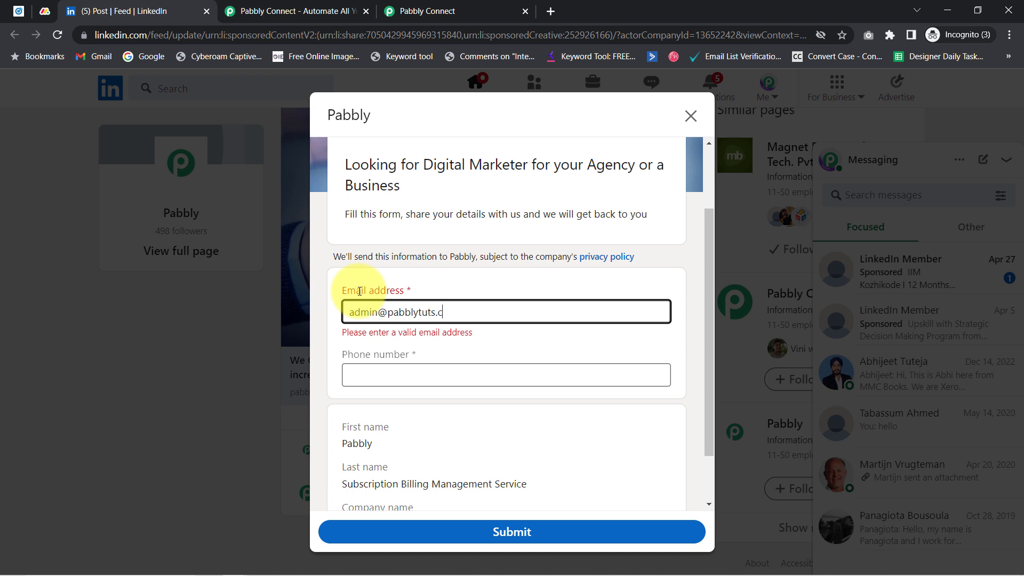
pyautogui.write('com')
pyautogui.press('Tab')
pyautogui.write('9888')
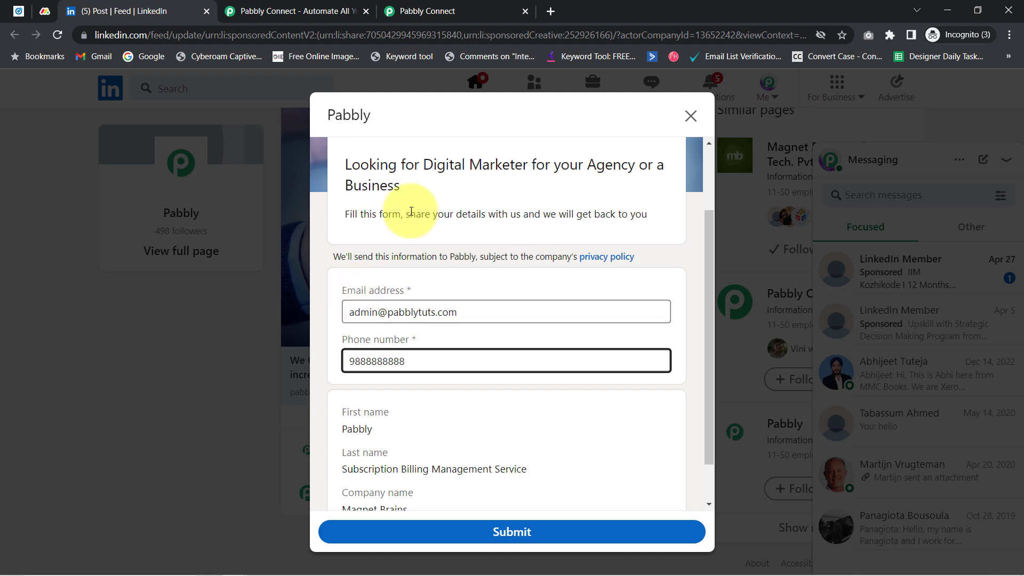
pyautogui.click(711, 225)
pyautogui.moveTo(711, 223); pyautogui.dragTo(708, 261)
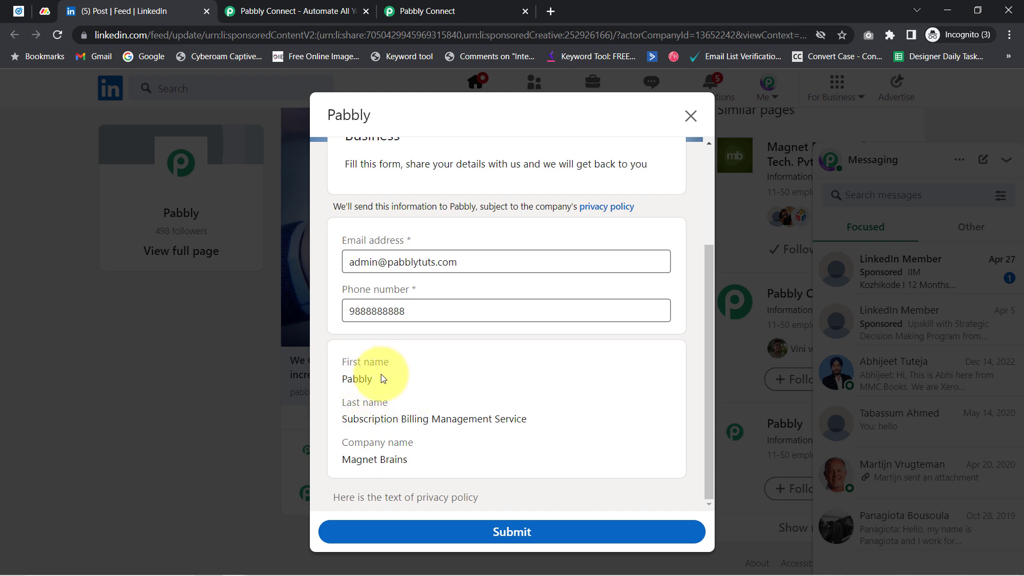
pyautogui.click(692, 116)
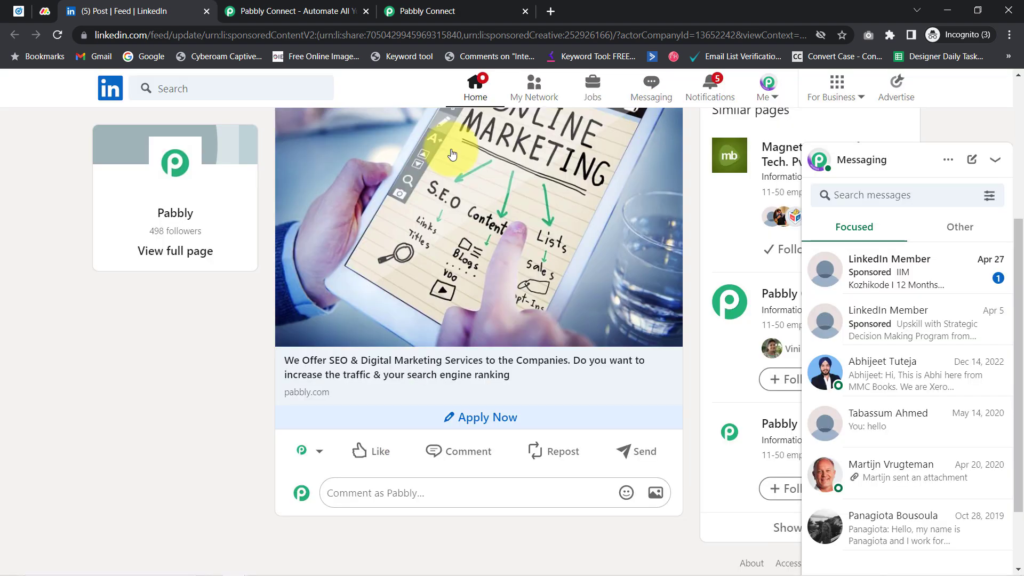
# Open the personal profile's intro editor via the Pabbly page and Me > View Profile
pyautogui.click(178, 258)
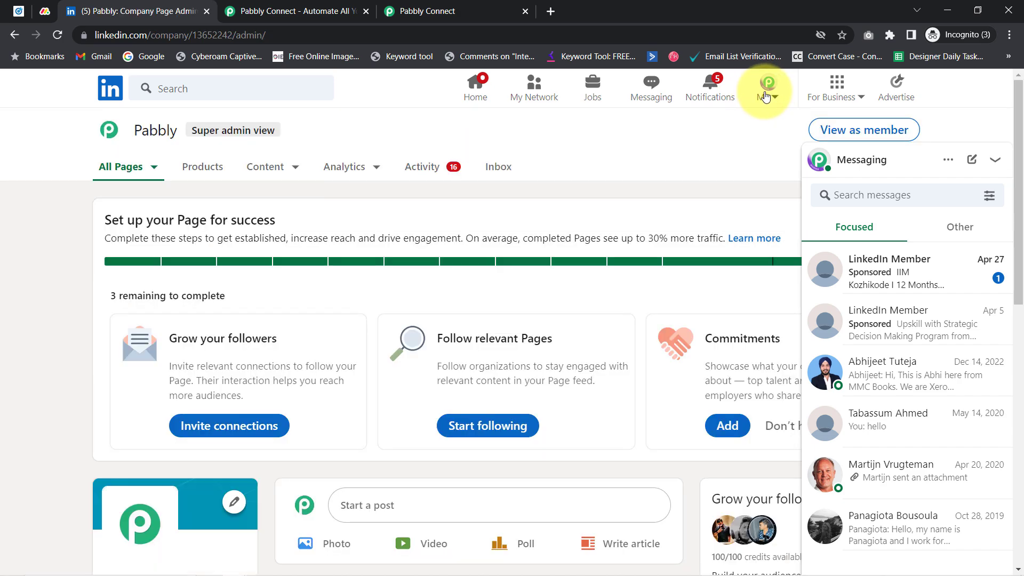
pyautogui.click(767, 97)
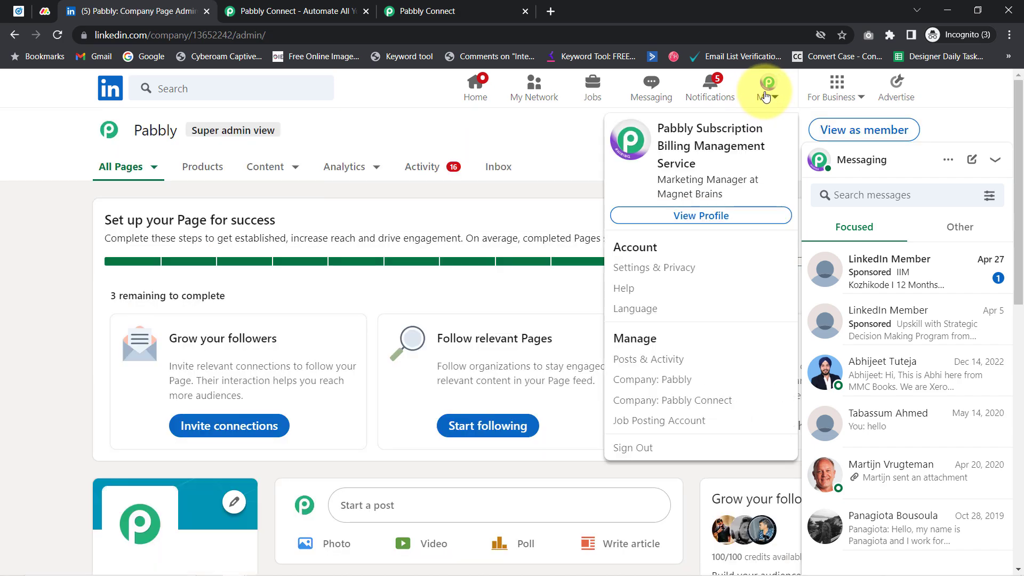
pyautogui.click(674, 216)
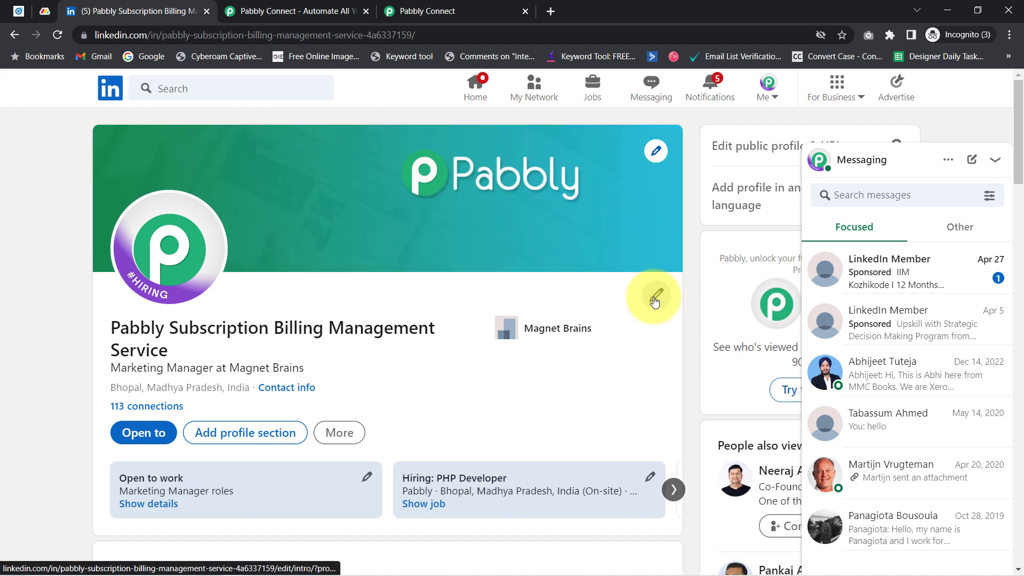
pyautogui.click(655, 300)
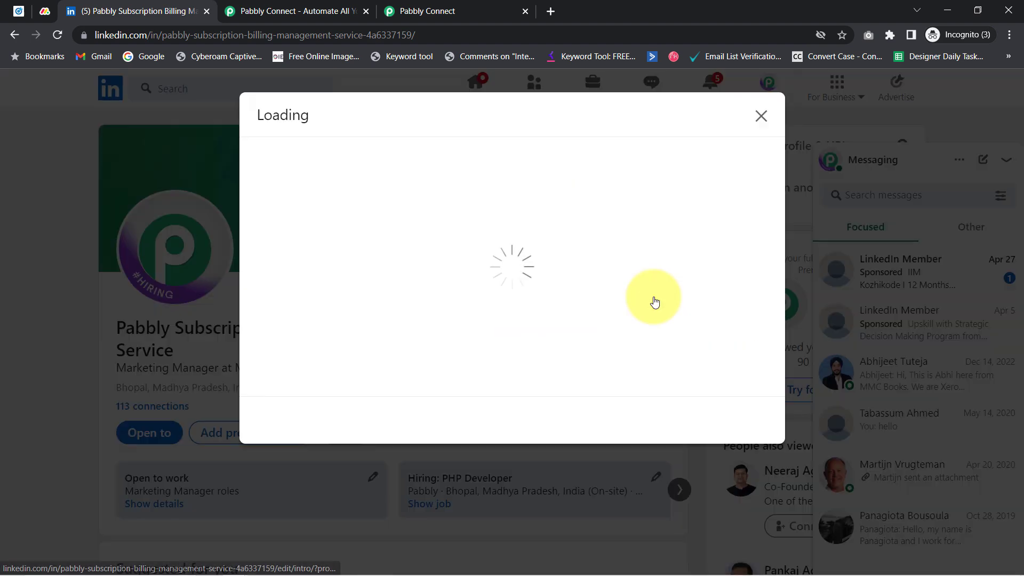
# Review the first and last name fields, then reopen the ad's post from Campaign Manager
pyautogui.moveTo(266, 206); pyautogui.dragTo(309, 207)
pyautogui.moveTo(275, 261); pyautogui.dragTo(315, 261)
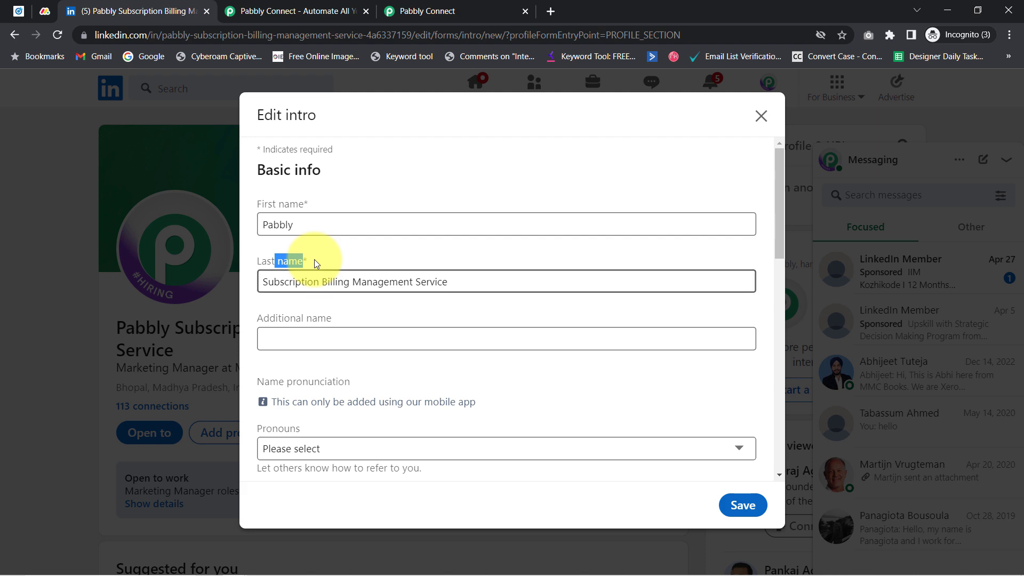
pyautogui.moveTo(268, 226); pyautogui.dragTo(332, 222)
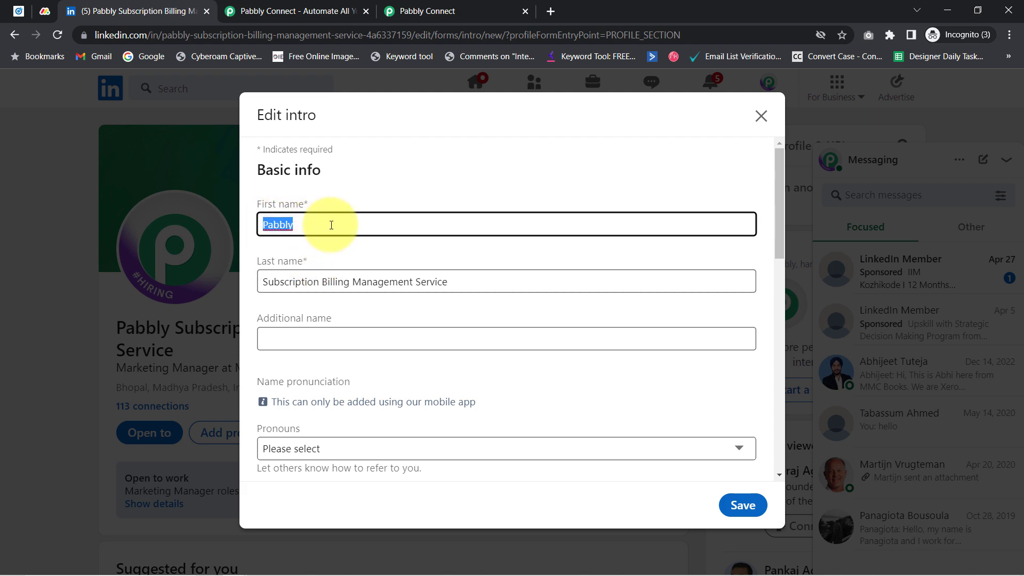
pyautogui.moveTo(284, 282); pyautogui.dragTo(495, 287)
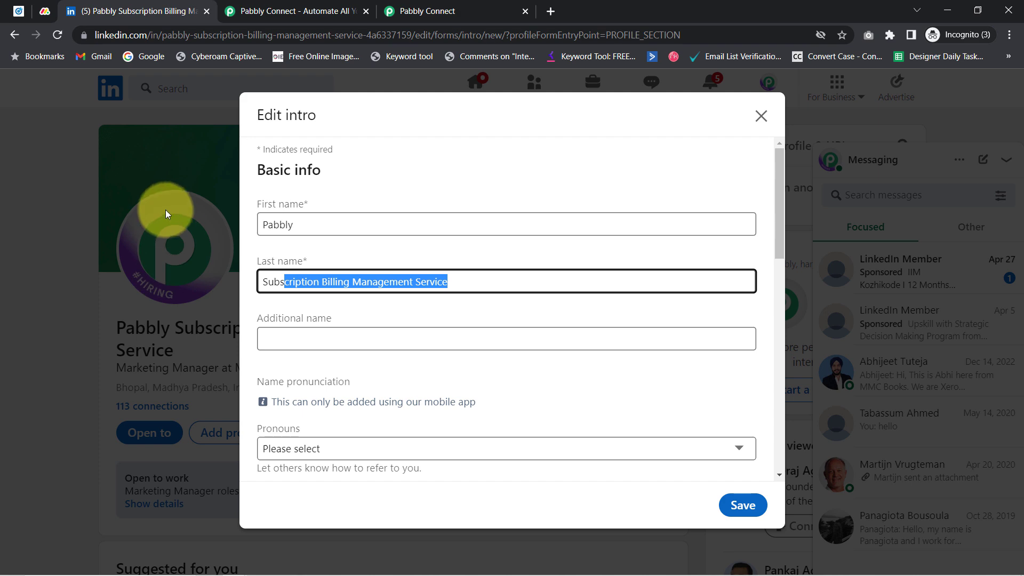
pyautogui.moveTo(264, 224); pyautogui.dragTo(288, 225)
pyautogui.moveTo(397, 282); pyautogui.dragTo(228, 289)
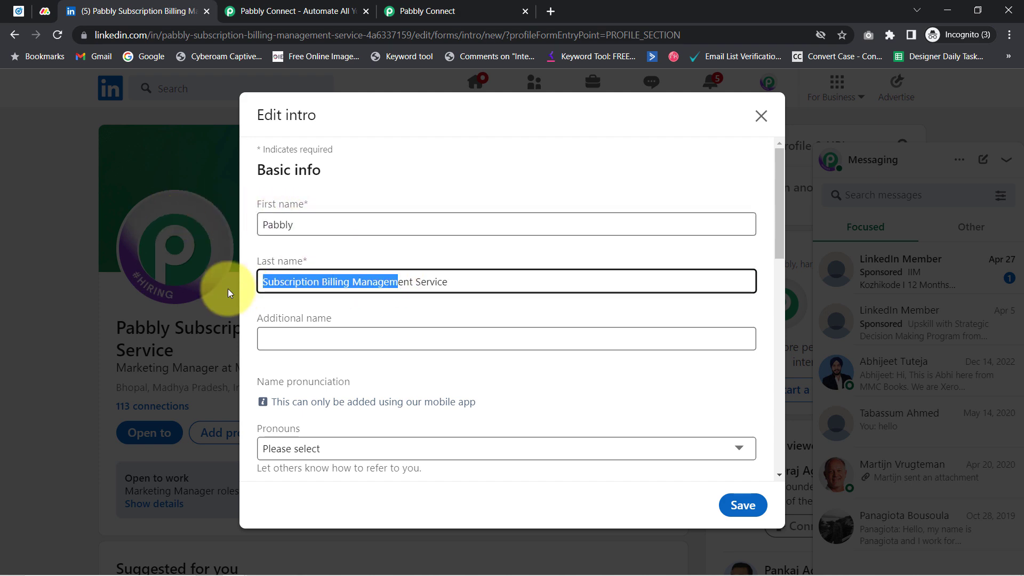
pyautogui.click(19, 12)
pyautogui.click(336, 391)
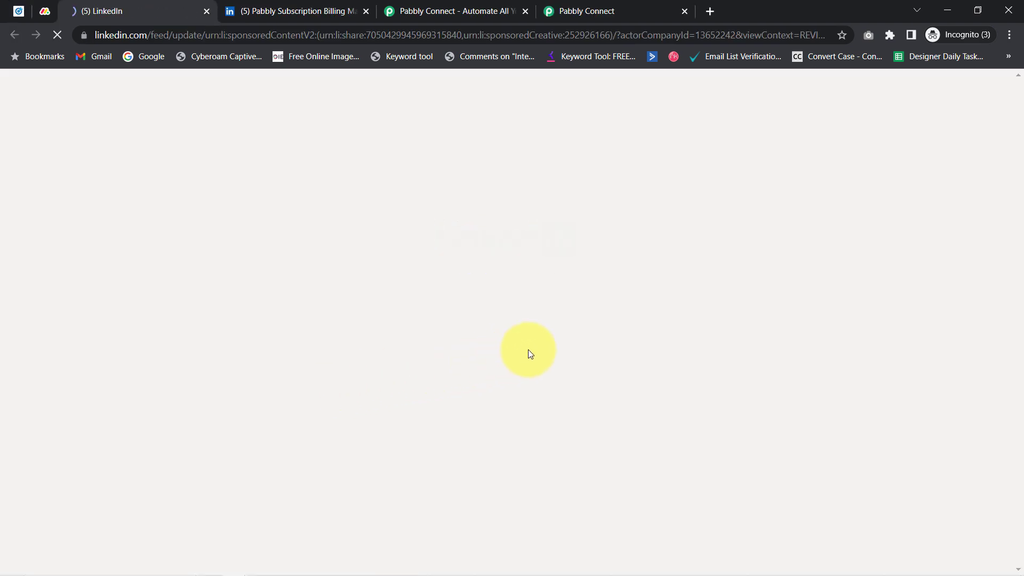
# Reopen the lead gen form on the sponsored Pabbly post
pyautogui.scroll(-1, 546, 395)
pyautogui.scroll(-4, 547, 399)
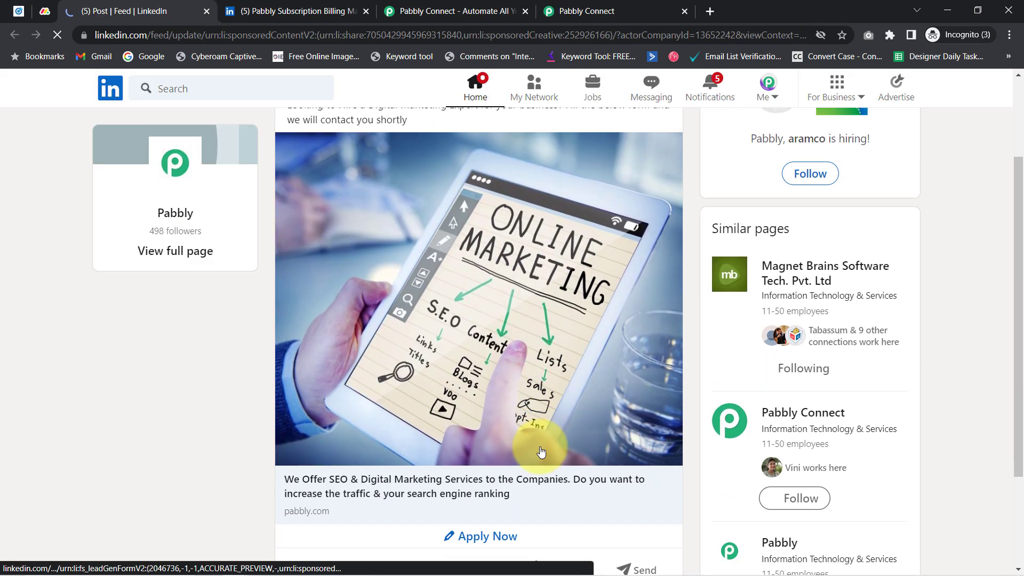
pyautogui.click(475, 406)
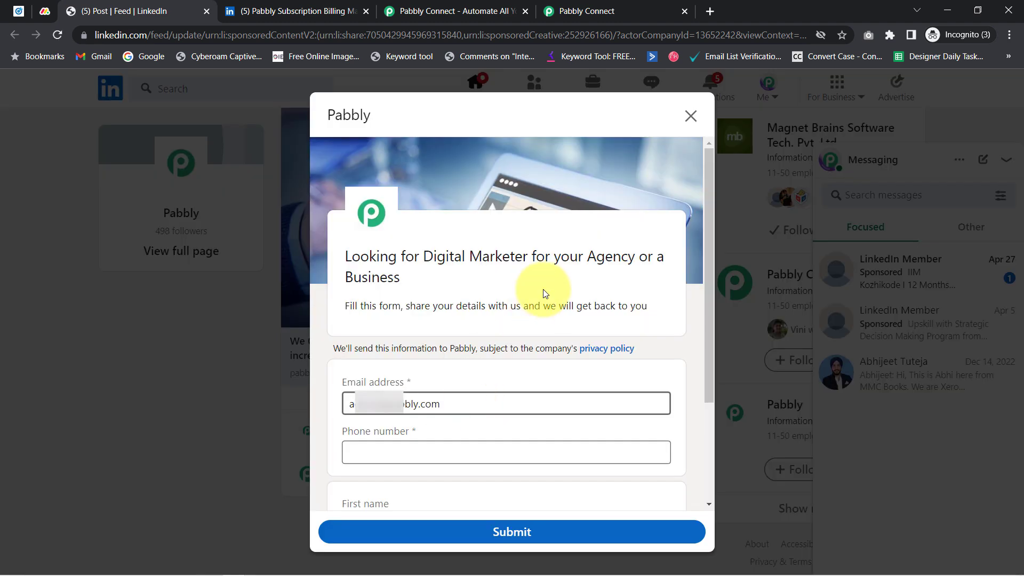
pyautogui.scroll(-1, 709, 298)
pyautogui.moveTo(709, 297); pyautogui.dragTo(699, 389)
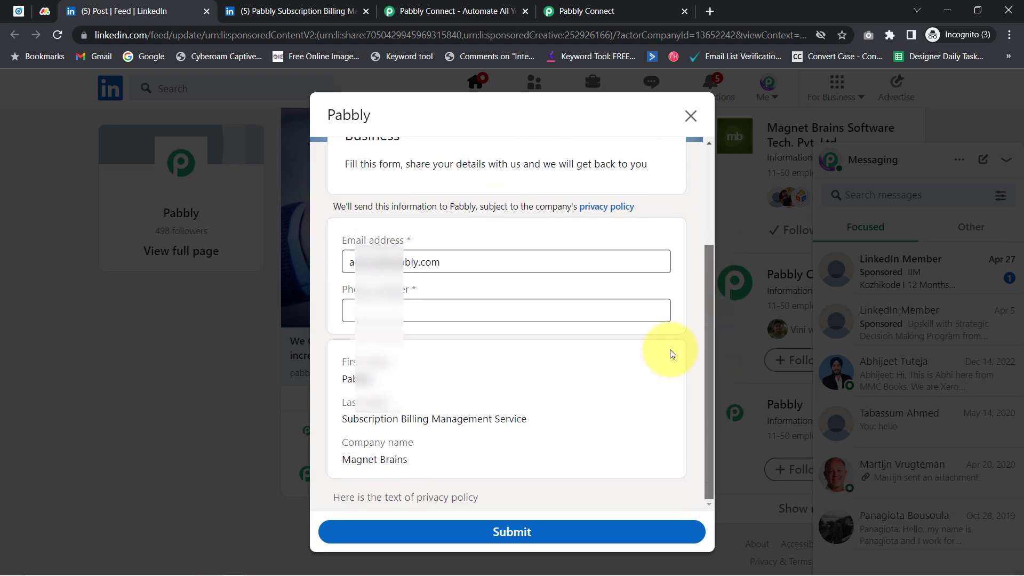
# Replace the prefilled email with a sample address, add a phone number, and submit
pyautogui.click(402, 273)
pyautogui.hotkey('ctrl', 'a')
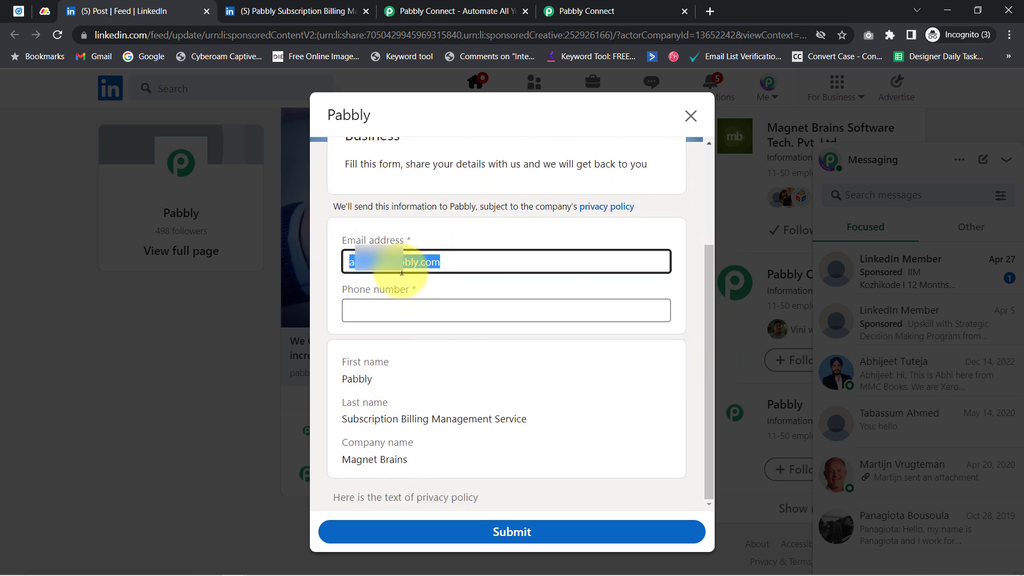
pyautogui.press('BackSpace')
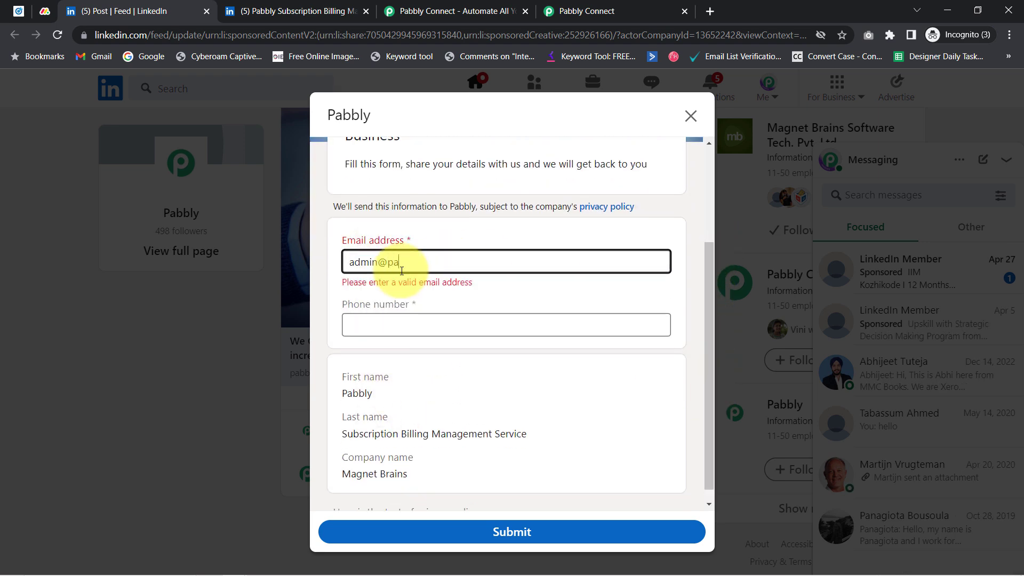
pyautogui.press('Tab')
pyautogui.moveTo(373, 379); pyautogui.dragTo(347, 379)
pyautogui.moveTo(347, 418); pyautogui.dragTo(583, 424)
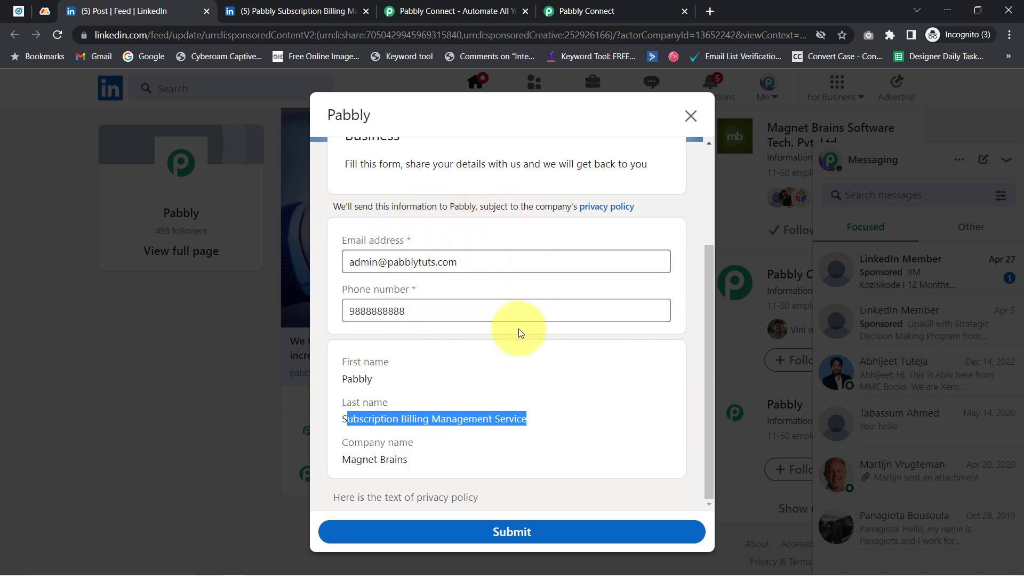
pyautogui.click(514, 533)
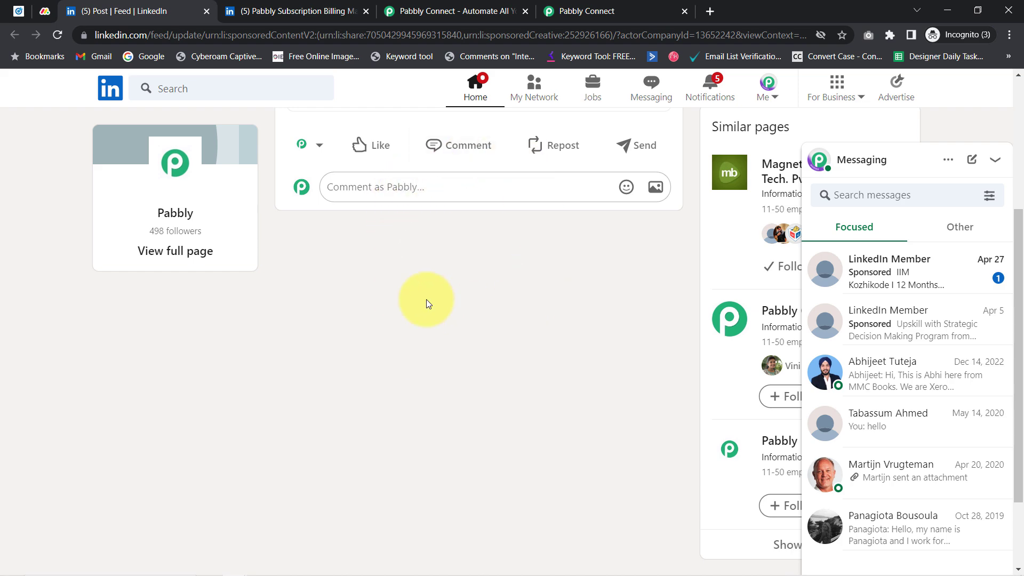
# Confirm the Lead Form stays Sample LeadGen Form, then return to Campaign Manager's ad list
pyautogui.click(587, 11)
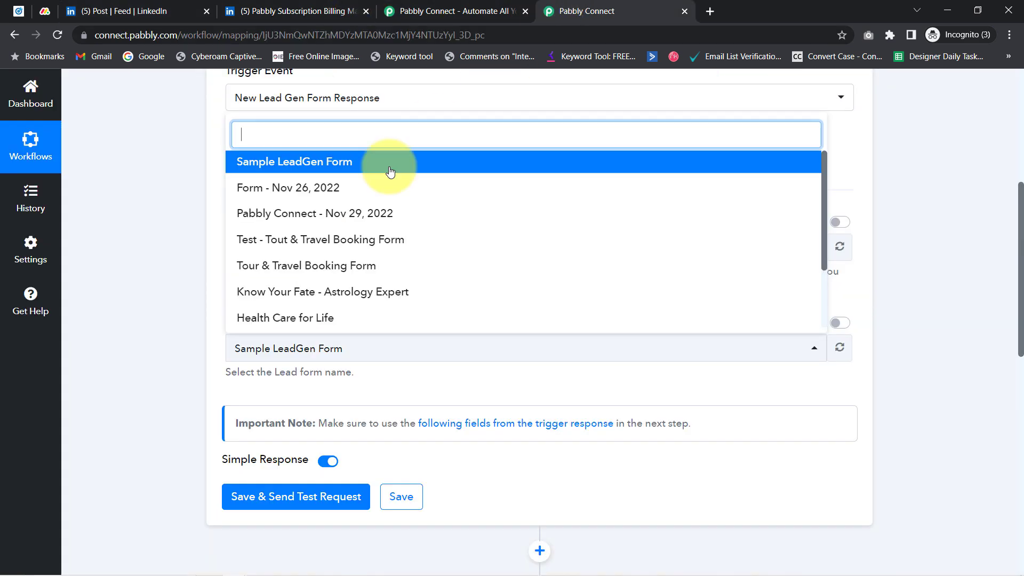
pyautogui.click(262, 466)
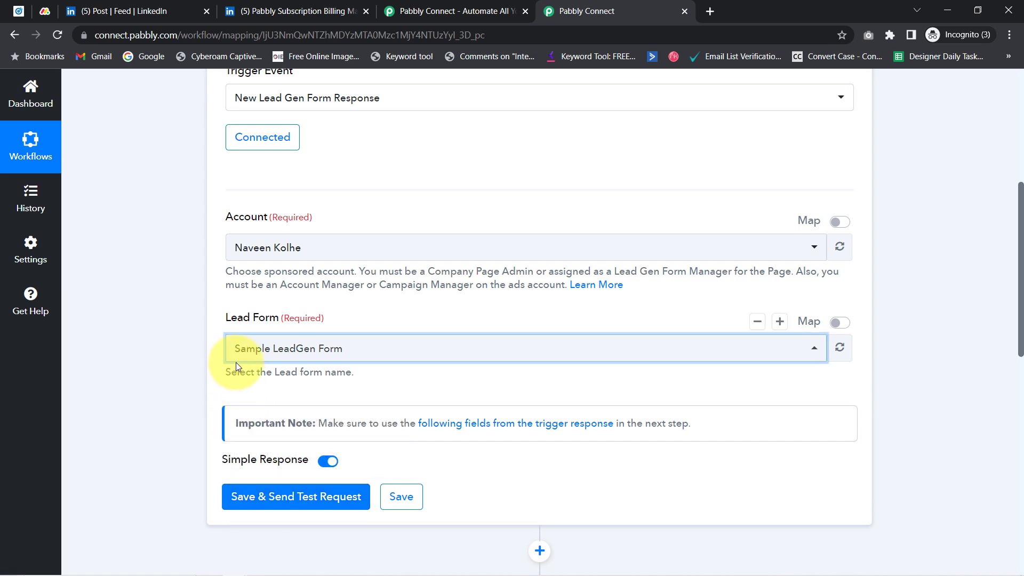
pyautogui.click(256, 362)
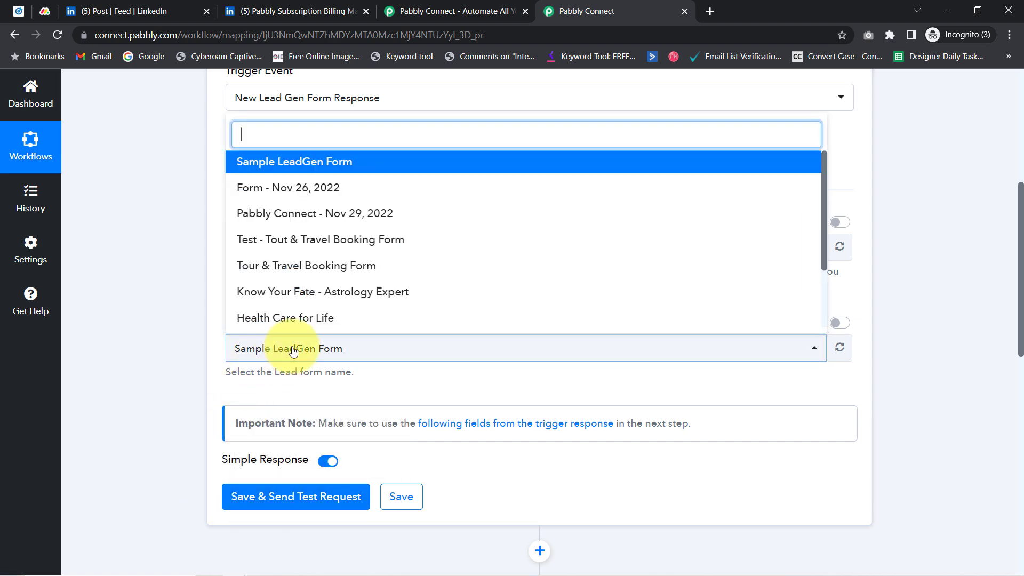
pyautogui.click(178, 194)
pyautogui.click(12, 10)
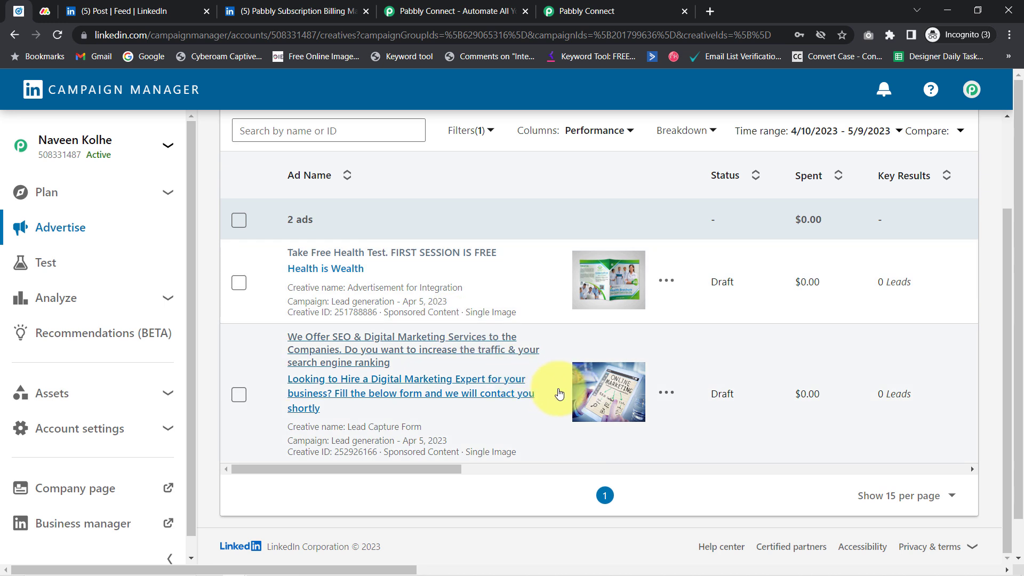
# Open the Lead Capture Form ad's editor and confirm it uses Sample LeadGen Form
pyautogui.click(666, 392)
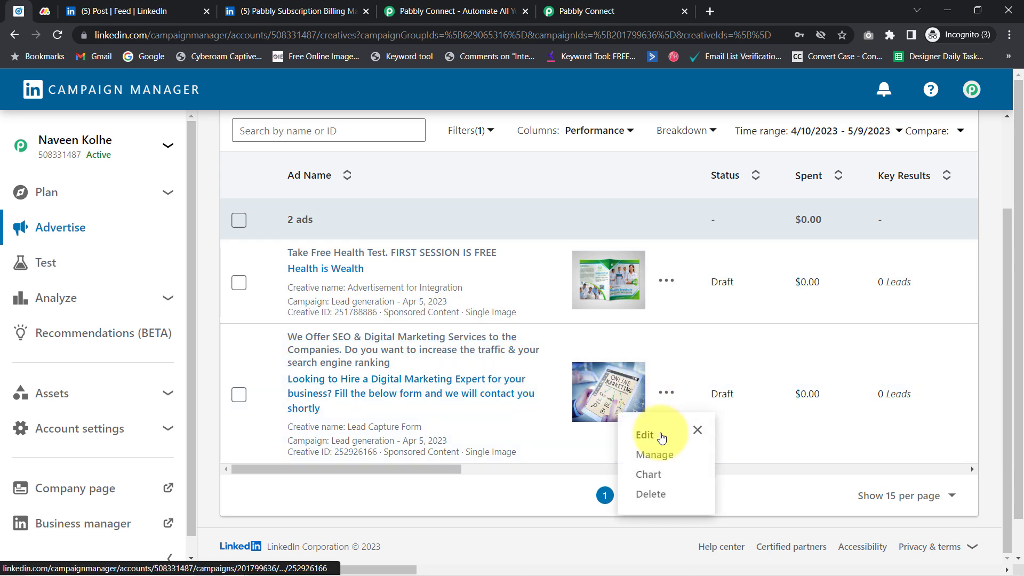
pyautogui.click(658, 436)
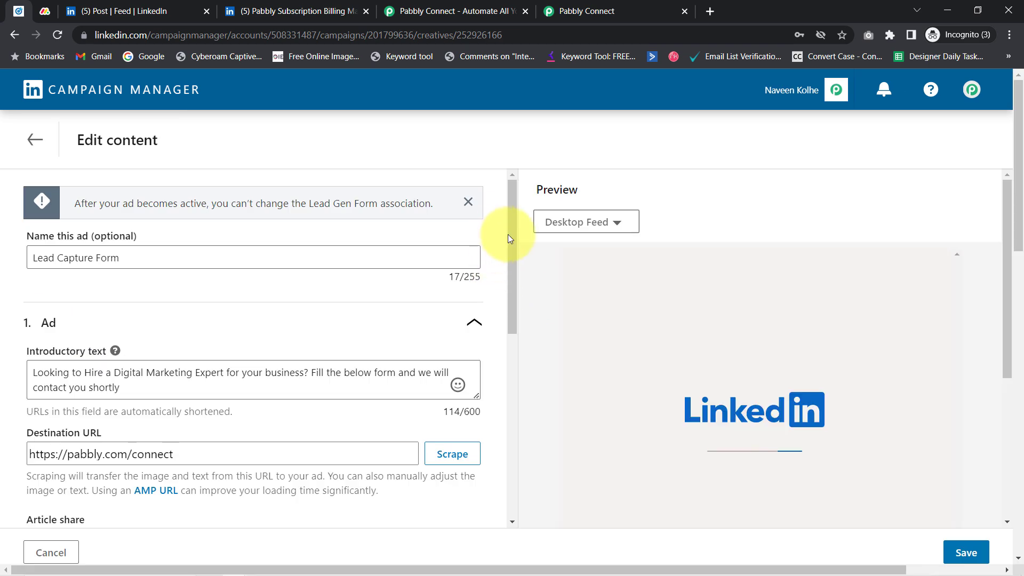
pyautogui.scroll(-8, 512, 395)
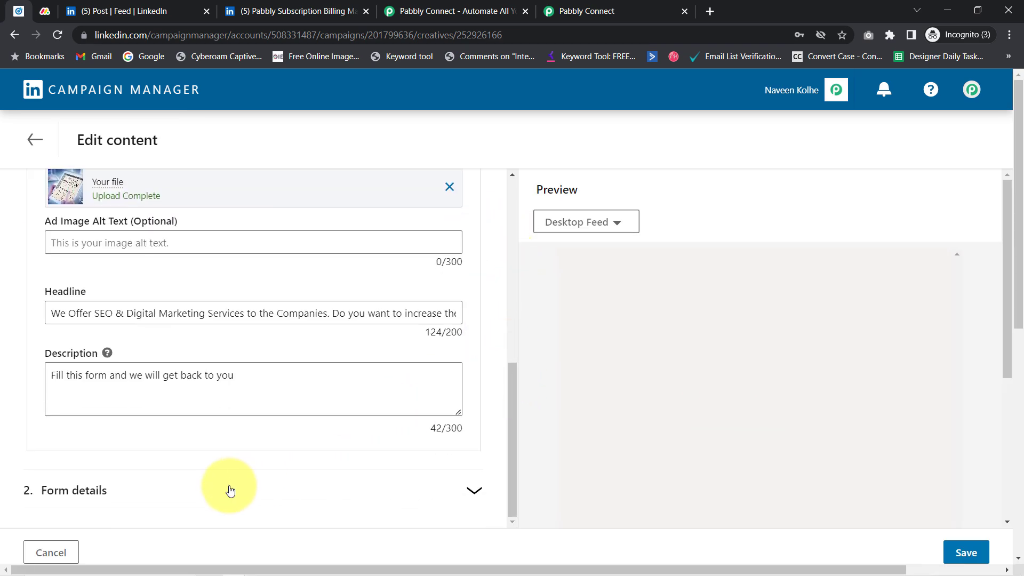
pyautogui.click(110, 498)
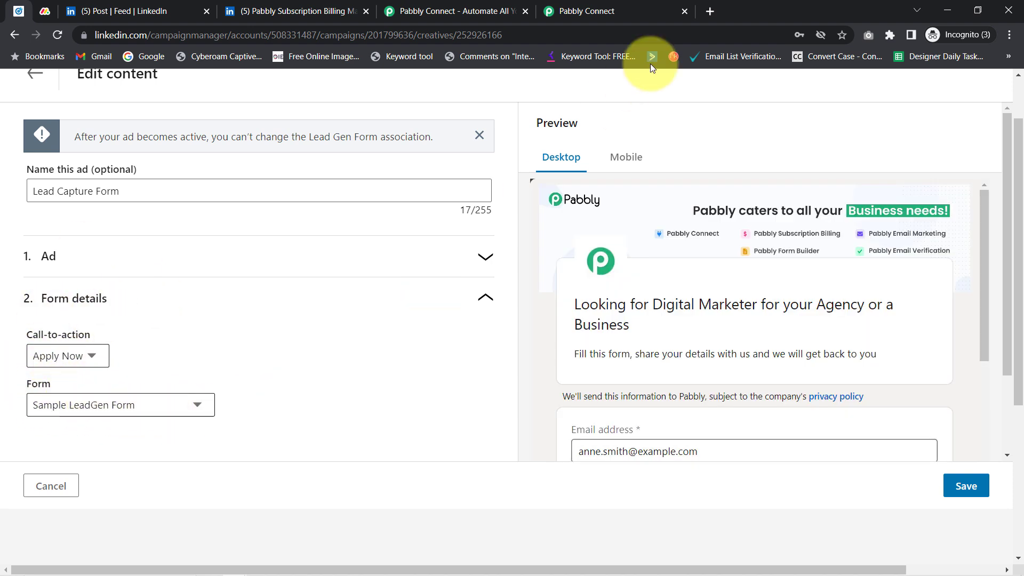
pyautogui.click(603, 11)
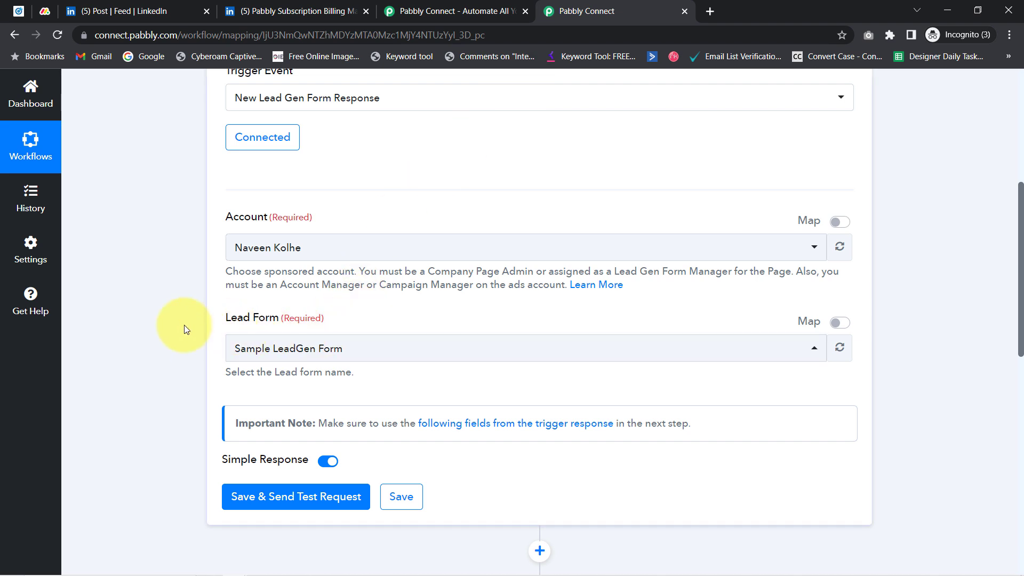
# Save the LinkedIn trigger and fetch a test response showing the received form name
pyautogui.scroll(-1, 183, 331)
pyautogui.click(276, 434)
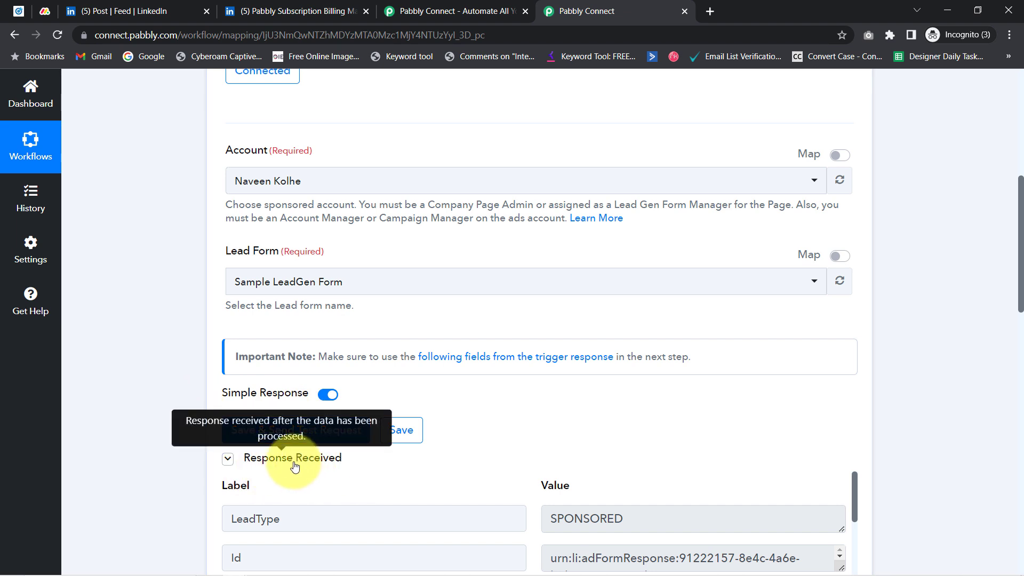
pyautogui.moveTo(1023, 232); pyautogui.dragTo(1023, 341)
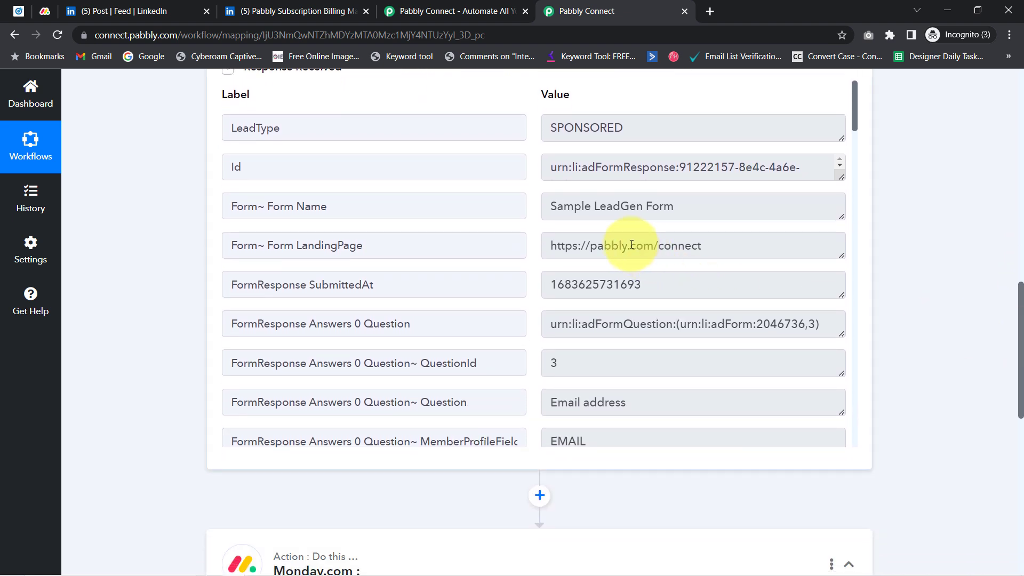
pyautogui.moveTo(564, 206); pyautogui.dragTo(761, 213)
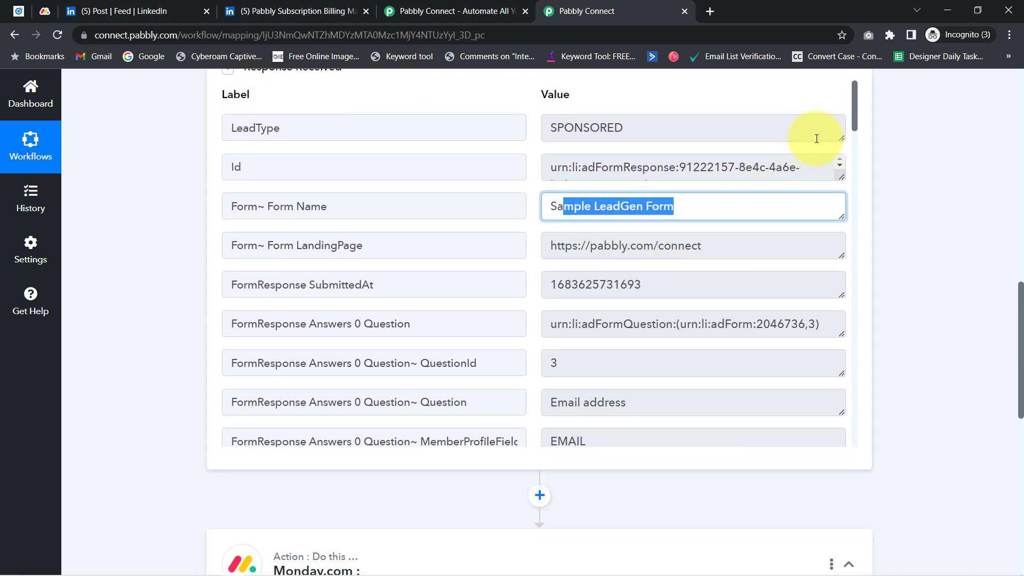
pyautogui.click(857, 140)
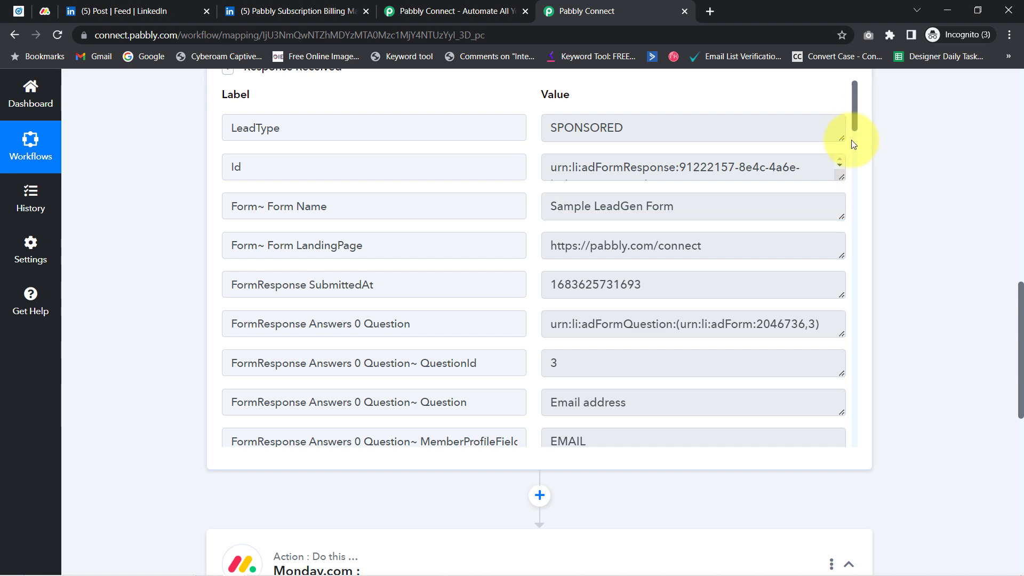
# Review the lead's account name, first name, last name and email in the response
pyautogui.moveTo(853, 126); pyautogui.dragTo(853, 450)
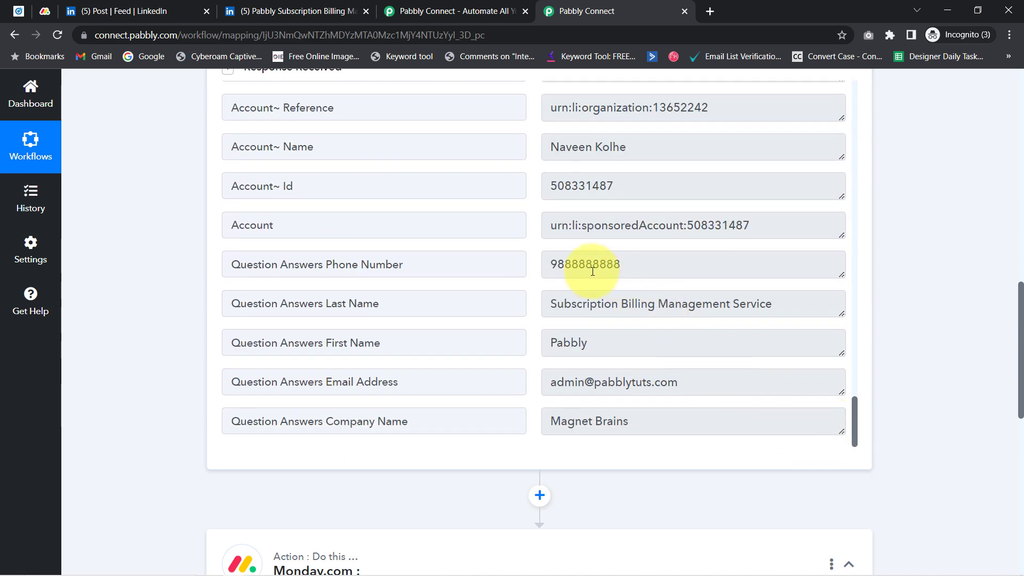
pyautogui.moveTo(564, 265); pyautogui.dragTo(654, 271)
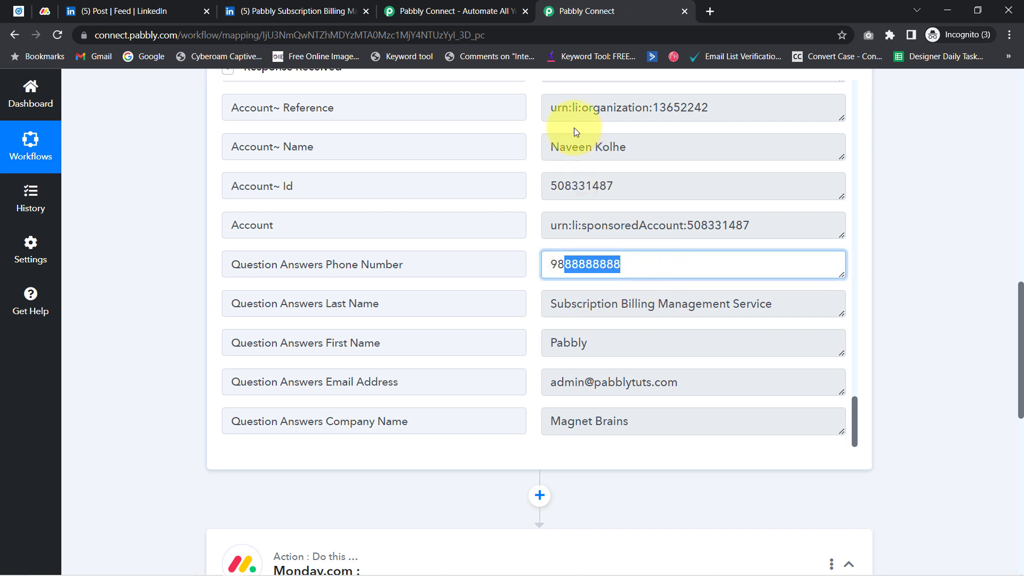
pyautogui.moveTo(572, 147); pyautogui.dragTo(649, 145)
pyautogui.moveTo(558, 342); pyautogui.dragTo(601, 342)
pyautogui.moveTo(571, 305); pyautogui.dragTo(671, 306)
pyautogui.moveTo(553, 391); pyautogui.dragTo(675, 431)
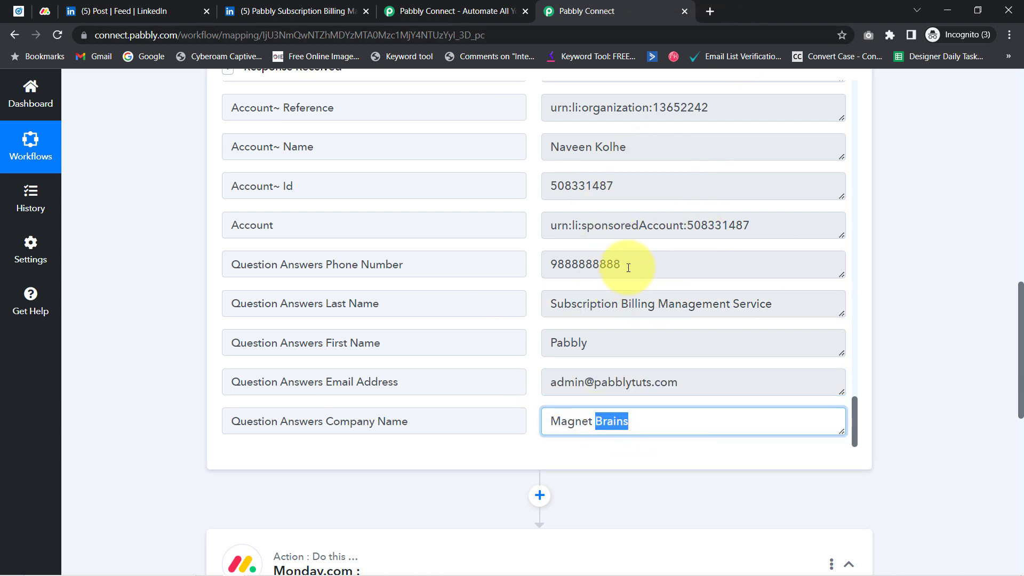
# Close the LinkedIn feed, Pabbly Subscription Billing and Pabbly Connect website tabs
pyautogui.click(19, 10)
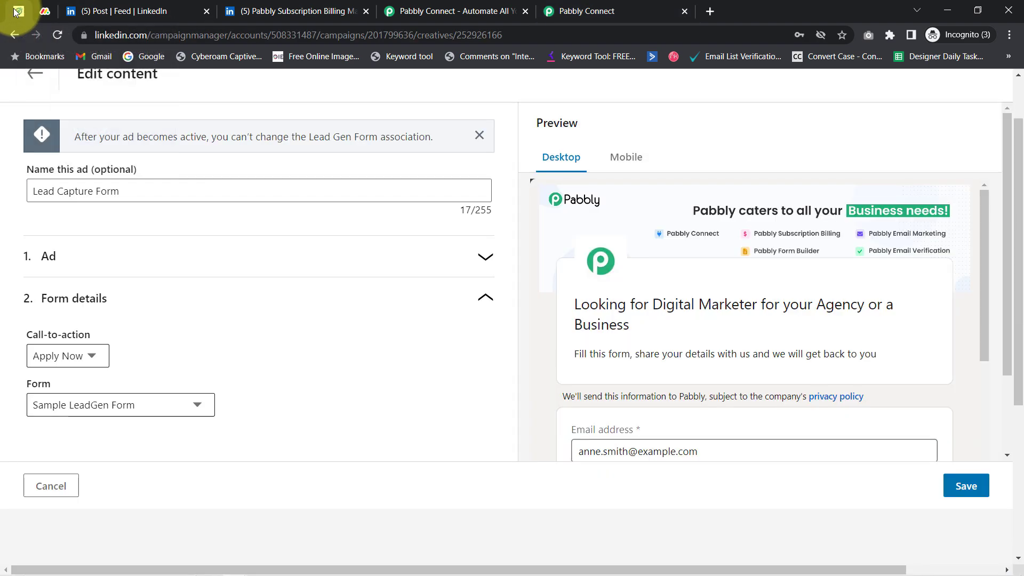
pyautogui.click(208, 11)
pyautogui.click(208, 11)
pyautogui.click(160, 10)
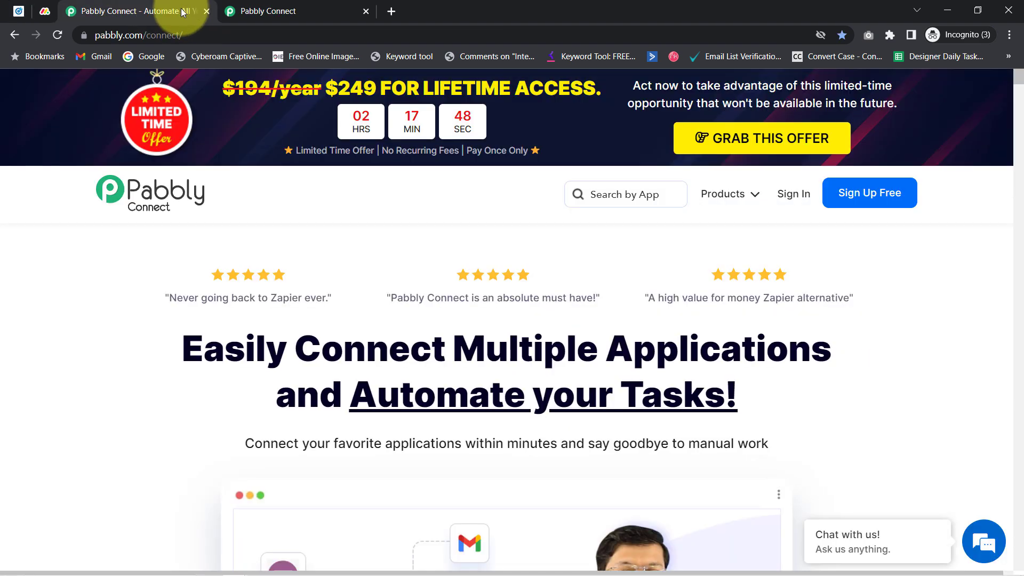
pyautogui.click(207, 12)
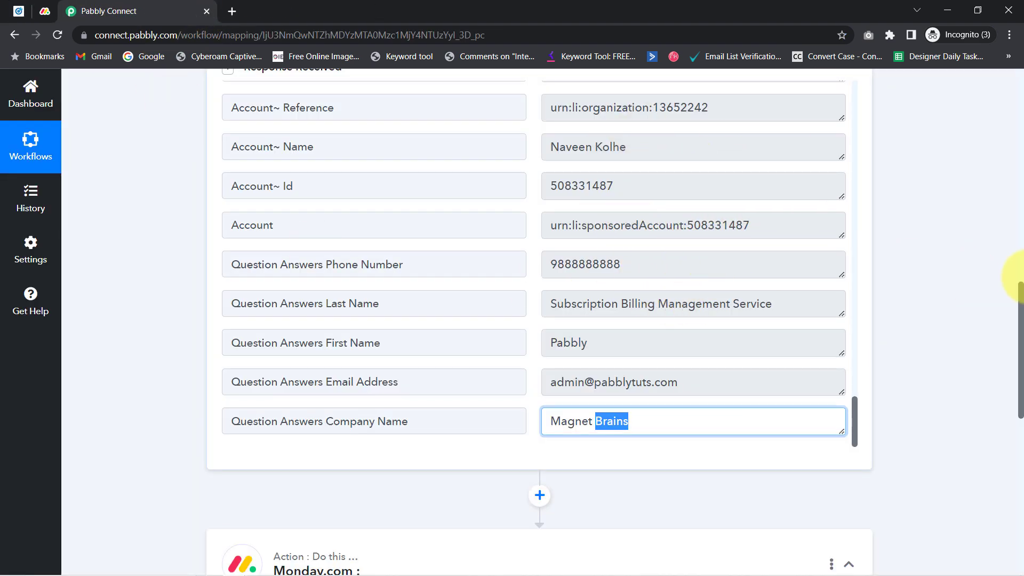
# Set the Monday.com action event to Create Item and start a new account connection
pyautogui.scroll(-6, 1014, 405)
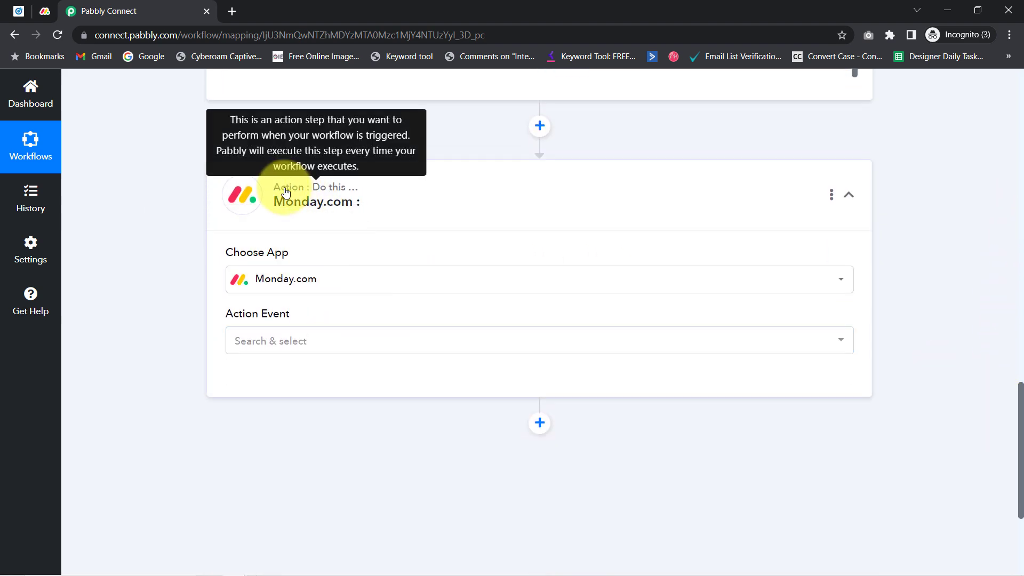
pyautogui.click(261, 344)
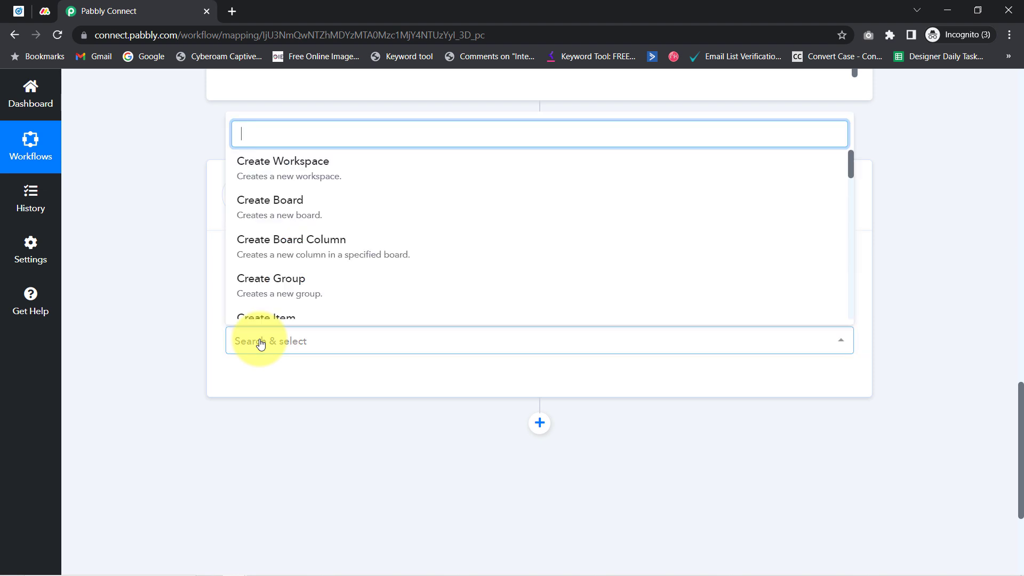
pyautogui.scroll(-1, 258, 272)
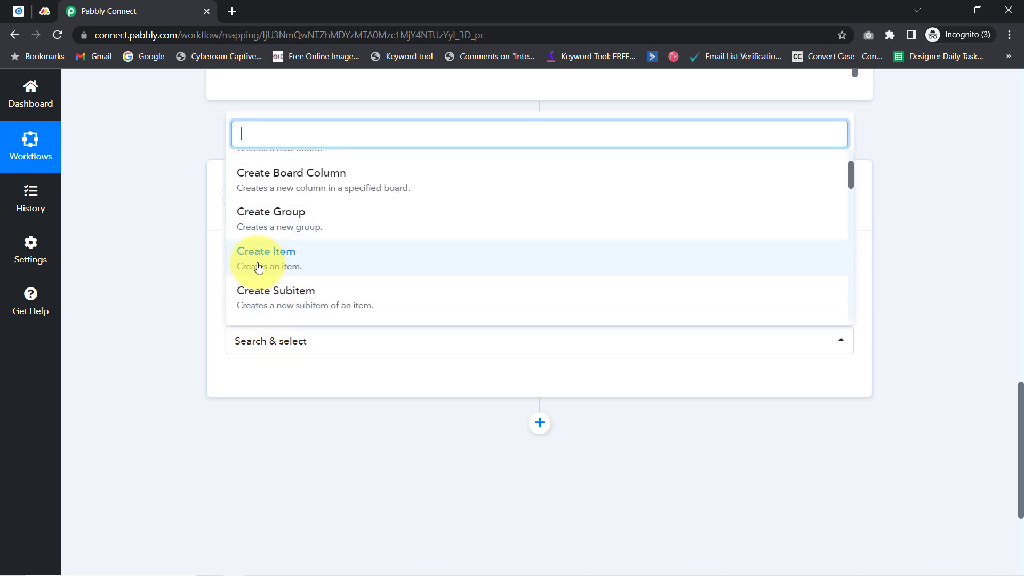
pyautogui.click(289, 264)
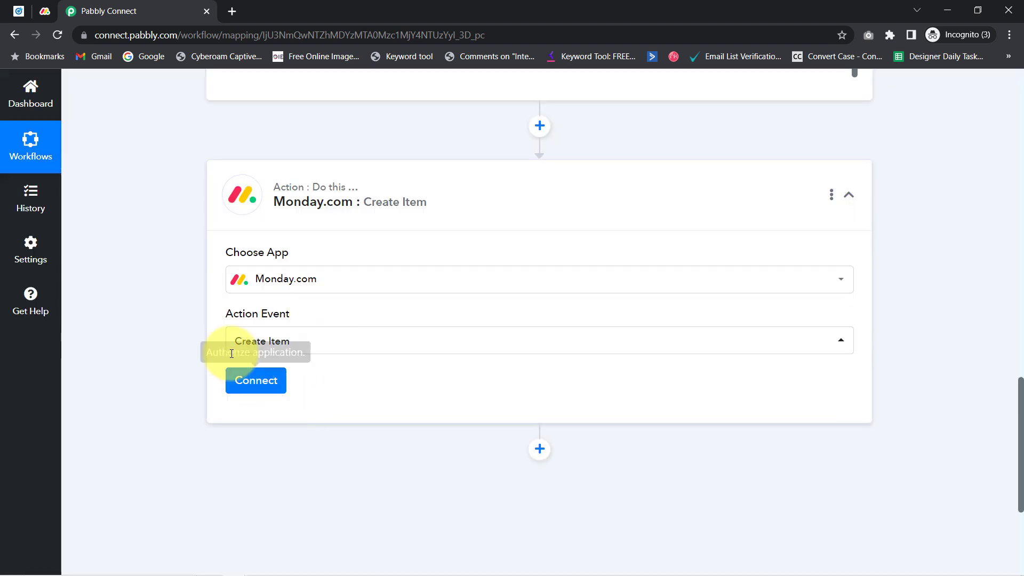
pyautogui.click(241, 391)
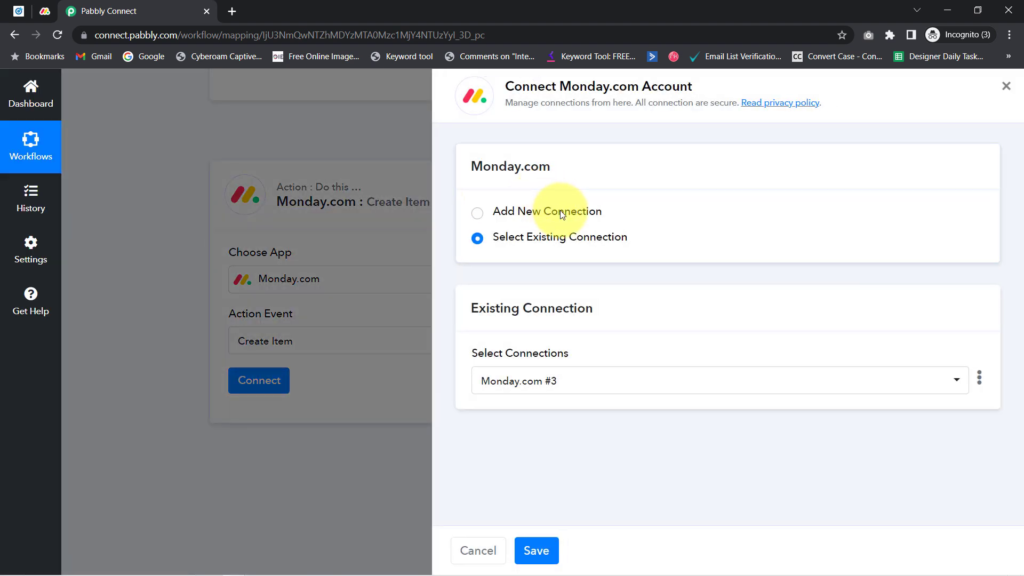
pyautogui.click(560, 210)
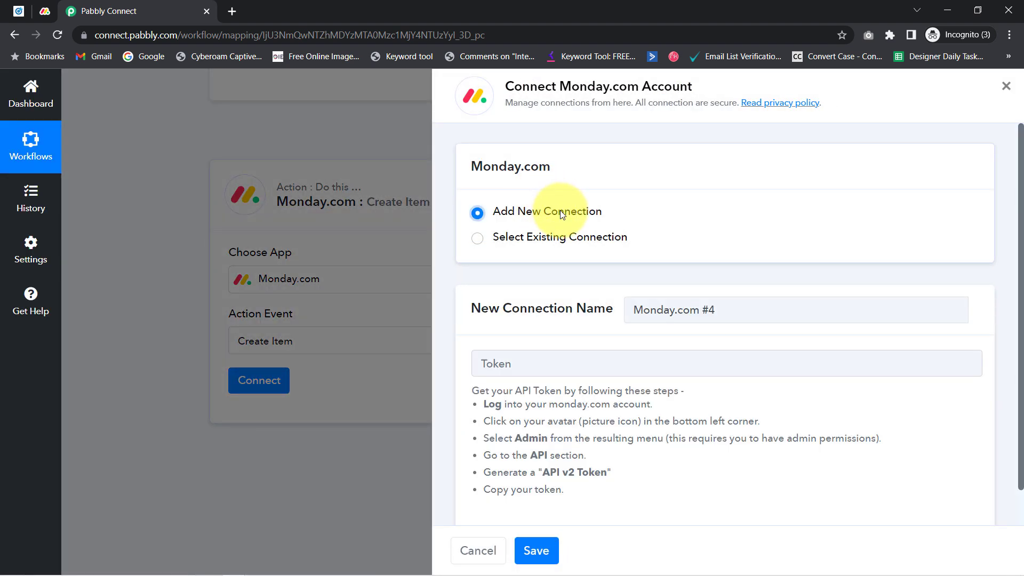
pyautogui.moveTo(522, 80); pyautogui.dragTo(675, 83)
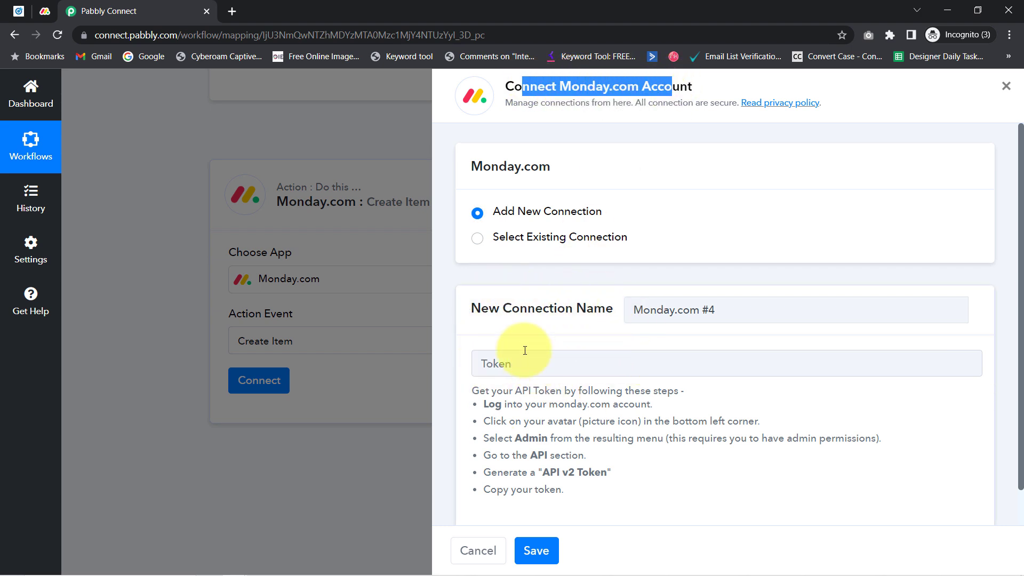
# Copy the personal API token from monday.com's Administration API page
pyautogui.click(44, 16)
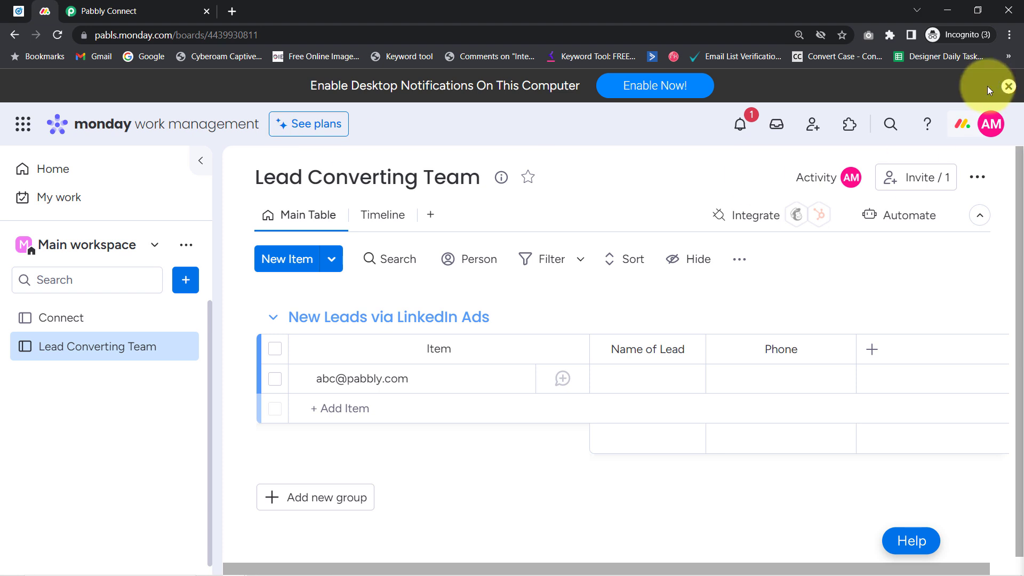
pyautogui.click(990, 130)
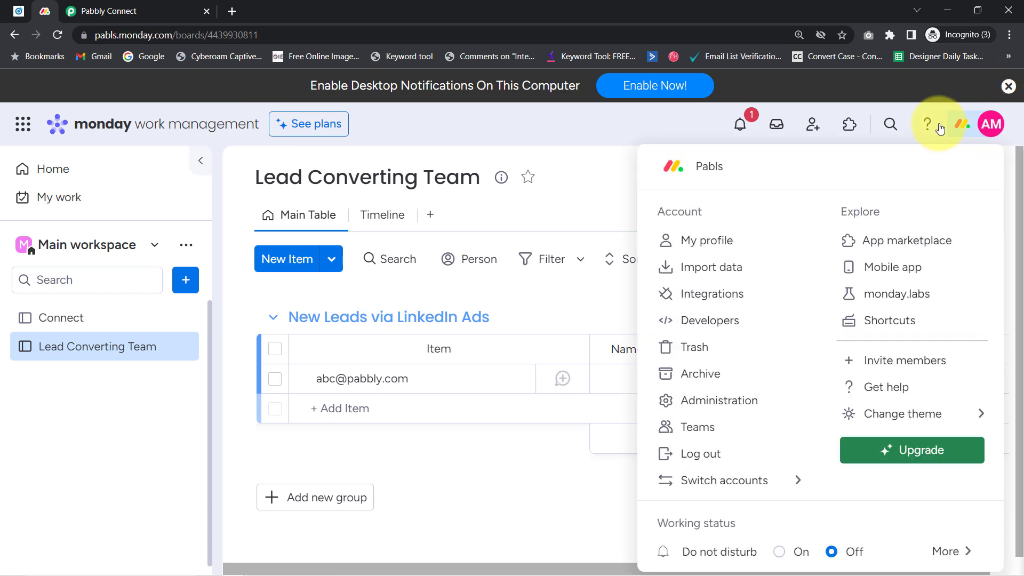
pyautogui.click(715, 405)
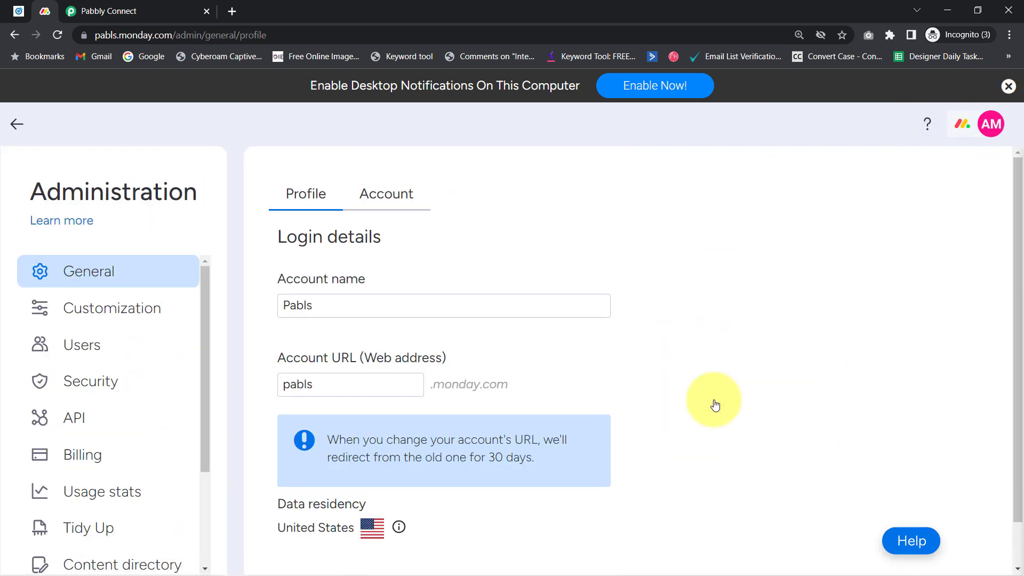
pyautogui.click(101, 417)
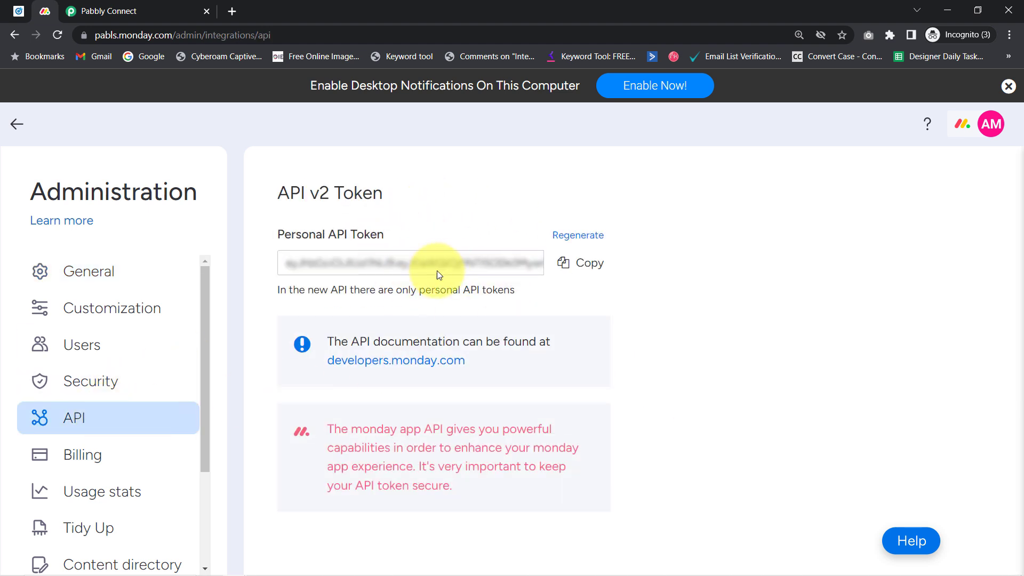
pyautogui.click(583, 272)
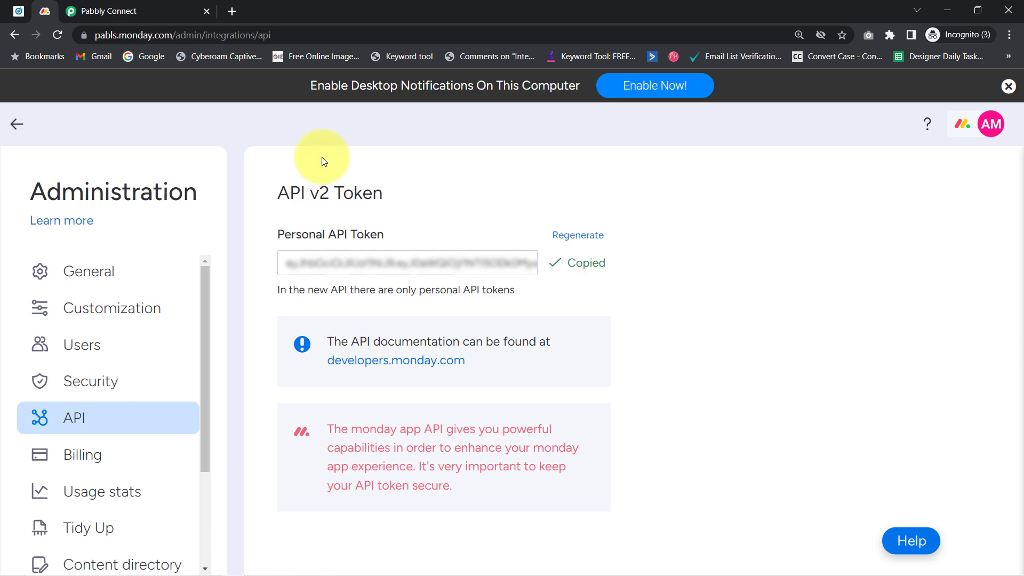
pyautogui.click(107, 8)
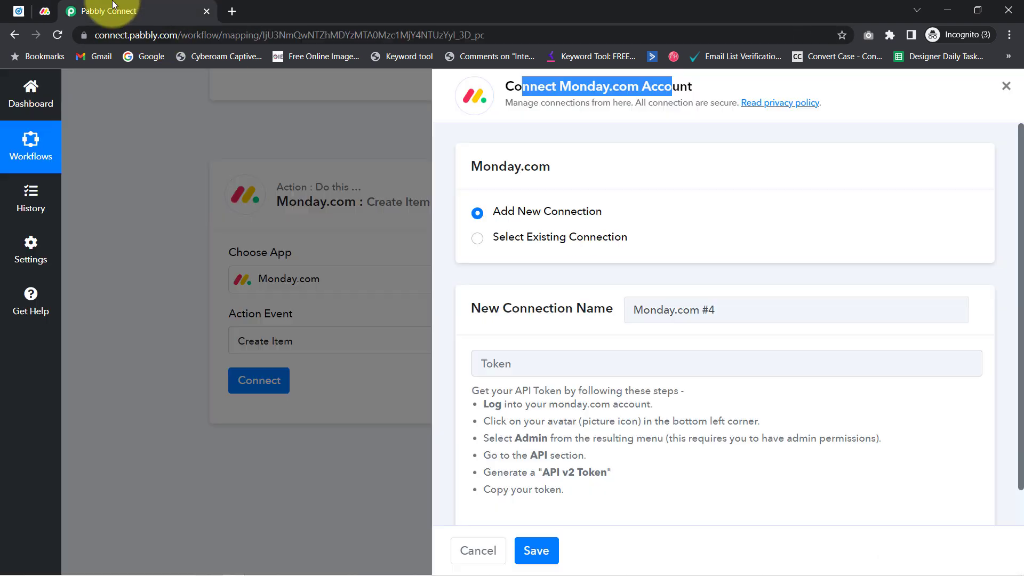
# Paste the API token to connect the Monday.com account, keeping Lead Converting Team as board
pyautogui.click(497, 364)
pyautogui.hotkey('ctrl', 'v')
pyautogui.click(536, 552)
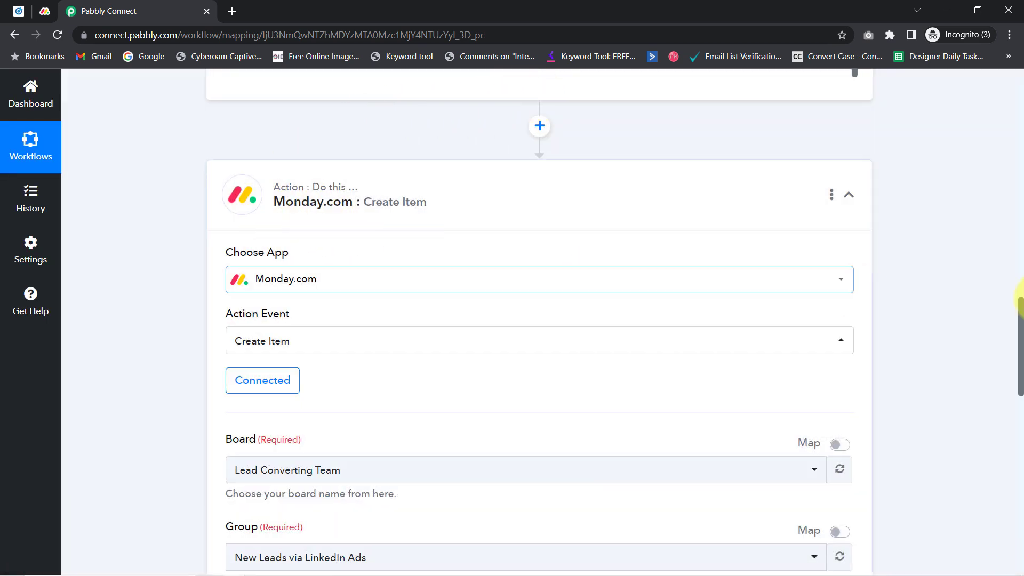
pyautogui.scroll(-1, 1022, 328)
pyautogui.moveTo(1022, 329); pyautogui.dragTo(1022, 359)
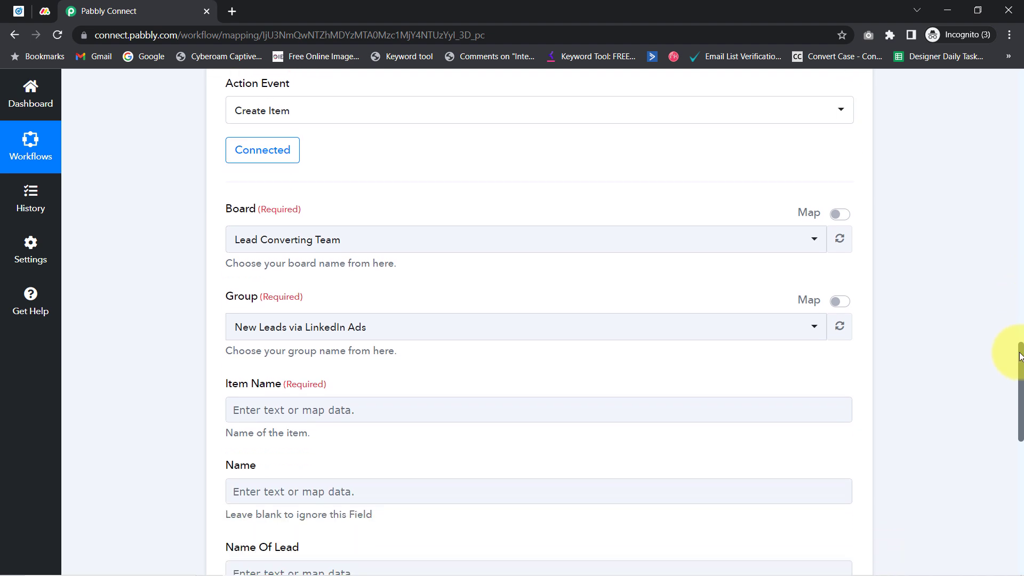
pyautogui.click(273, 239)
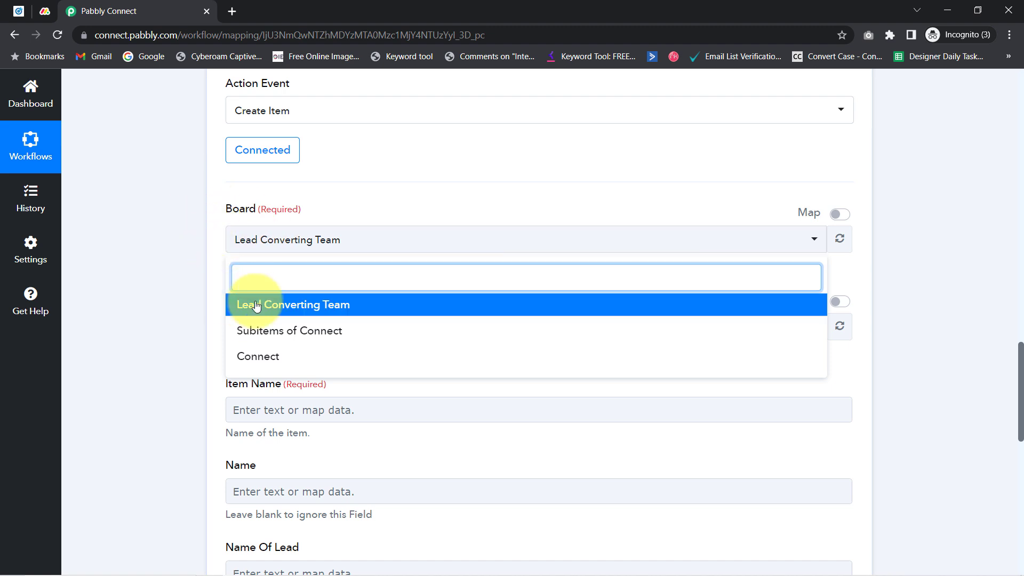
pyautogui.click(154, 229)
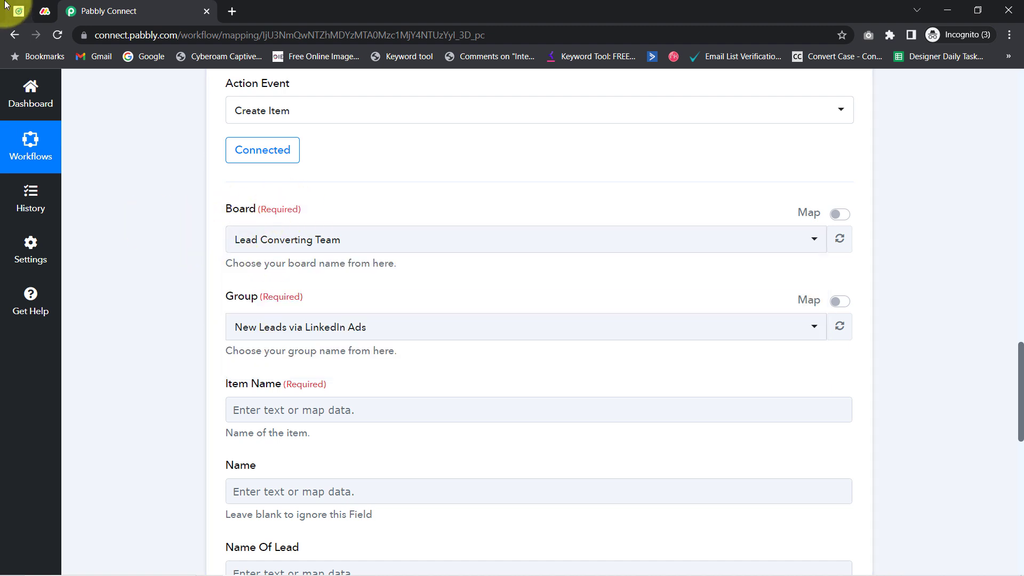
# Return to monday.com's Lead Converting Team board and highlight part of its web address
pyautogui.click(42, 11)
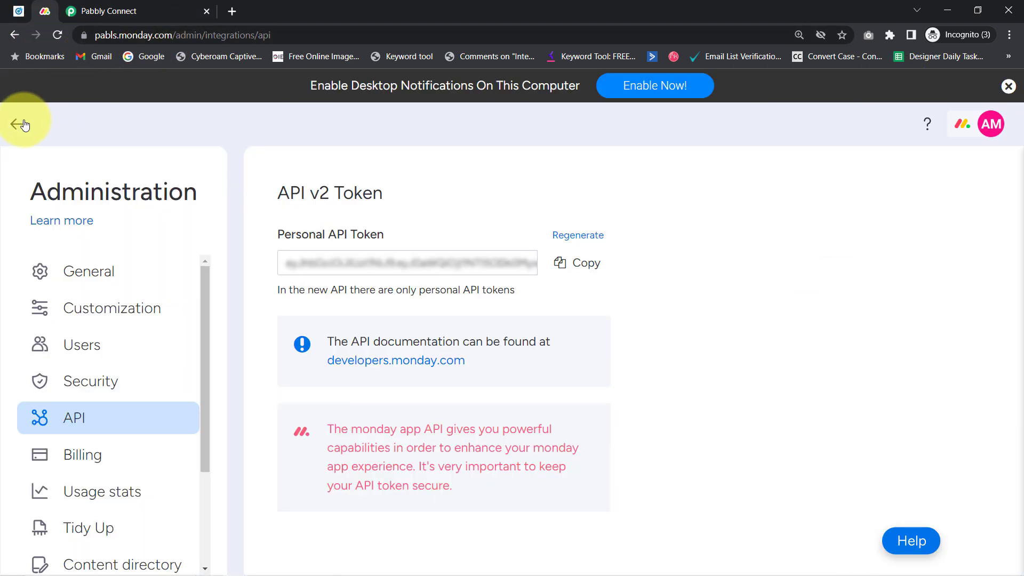
pyautogui.click(18, 125)
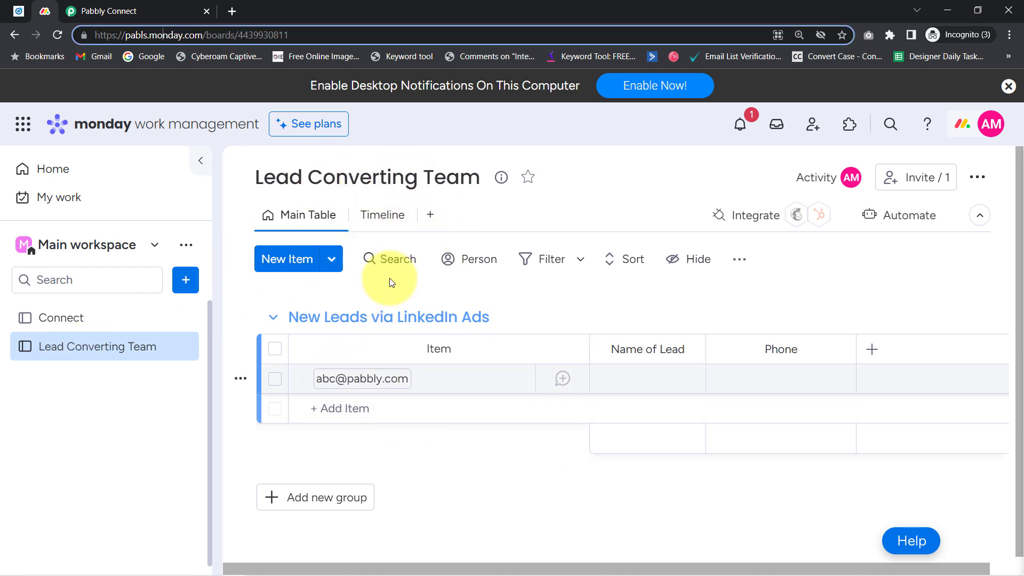
pyautogui.moveTo(151, 35); pyautogui.dragTo(246, 40)
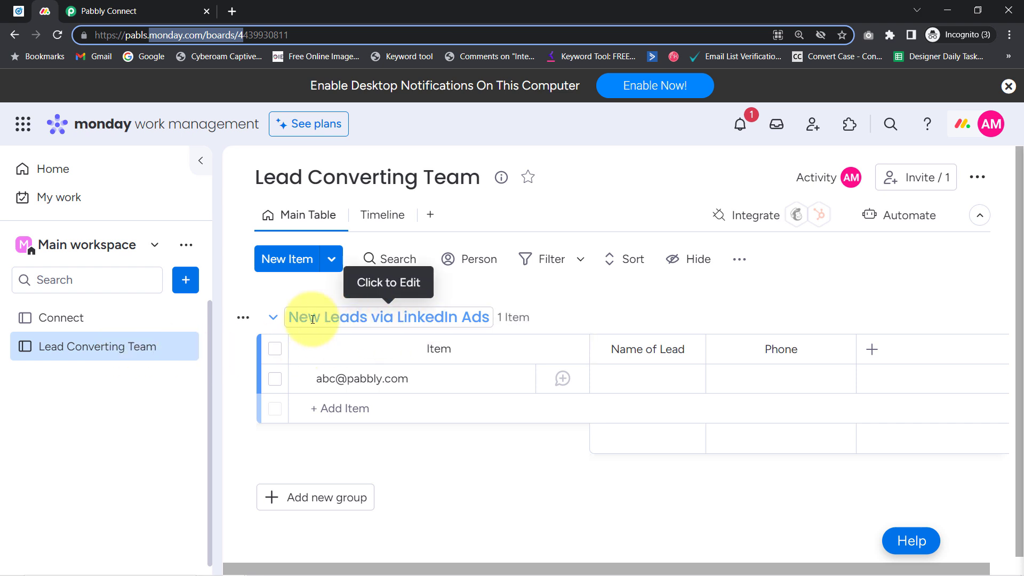
# Choose board Lead Converting Team and group New Leads via LinkedIn Ads, leaving Item Name empty
pyautogui.click(154, 6)
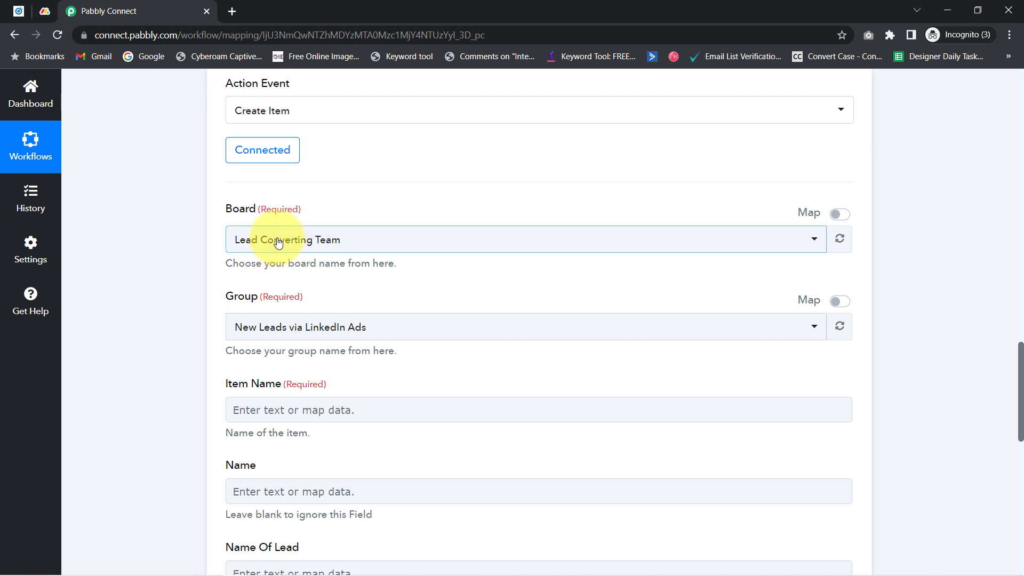
pyautogui.click(244, 239)
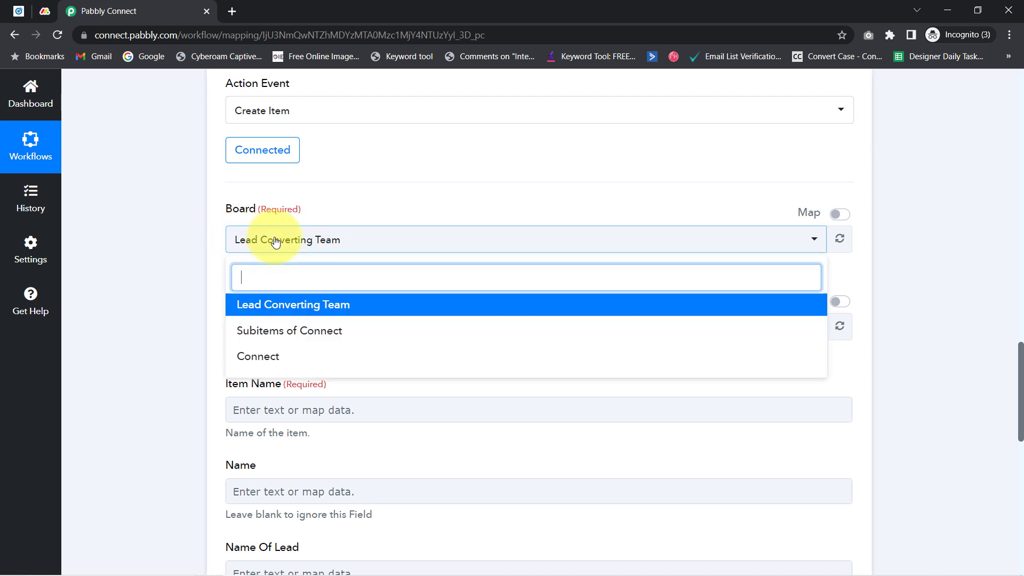
pyautogui.click(251, 314)
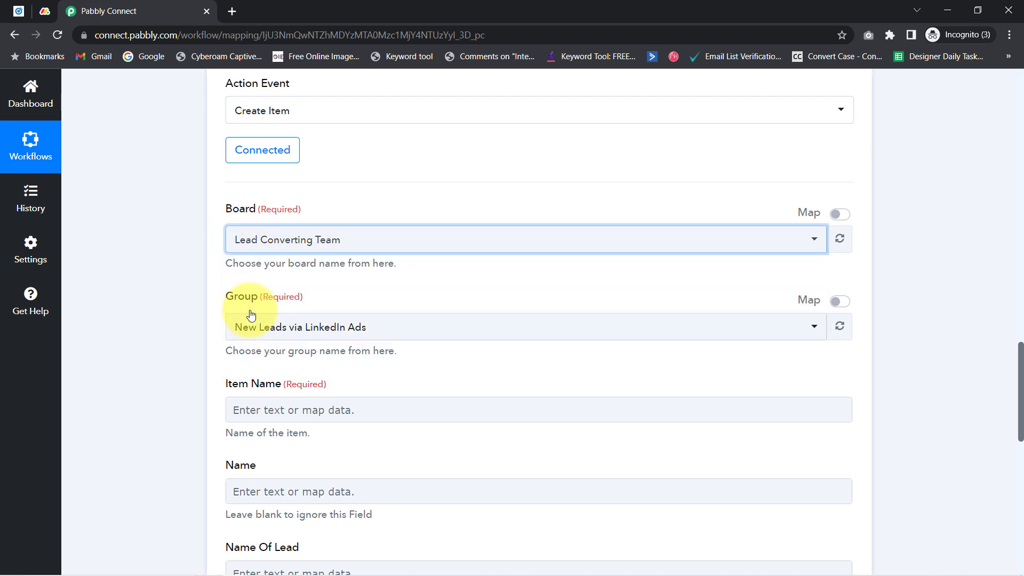
pyautogui.click(288, 333)
pyautogui.click(296, 390)
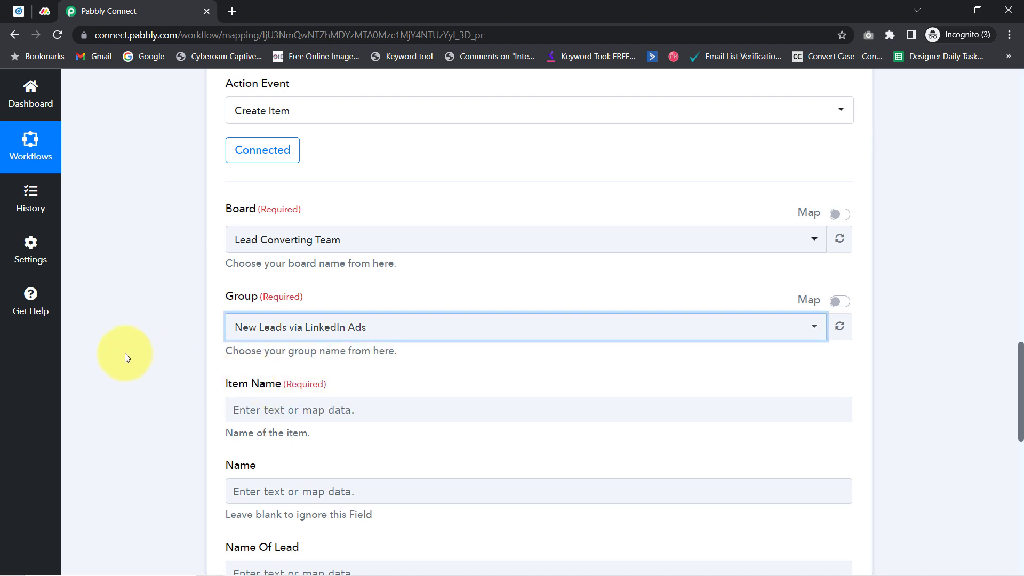
pyautogui.moveTo(1021, 358); pyautogui.dragTo(1007, 388)
pyautogui.scroll(-1, 1007, 388)
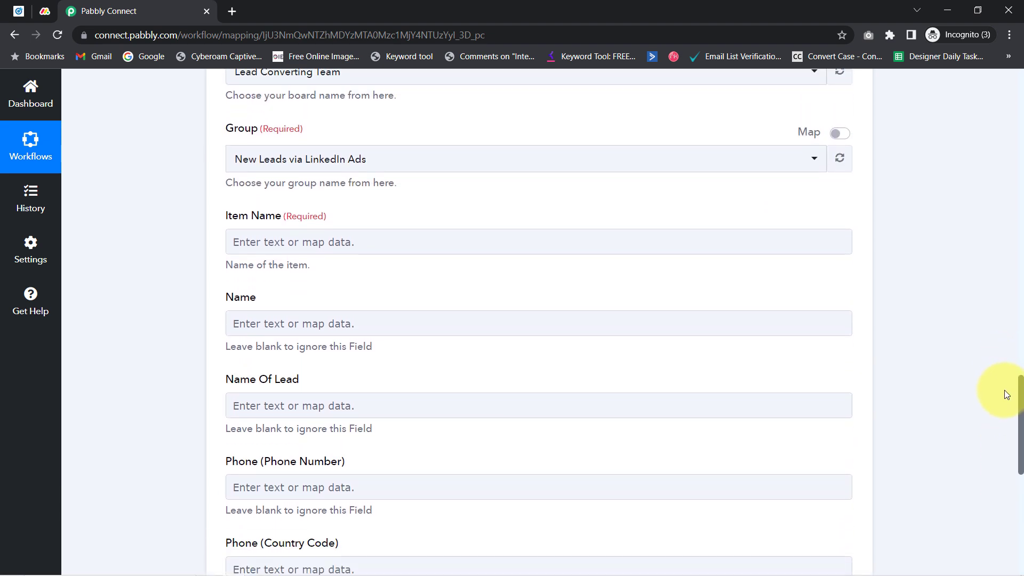
pyautogui.moveTo(233, 216); pyautogui.dragTo(330, 209)
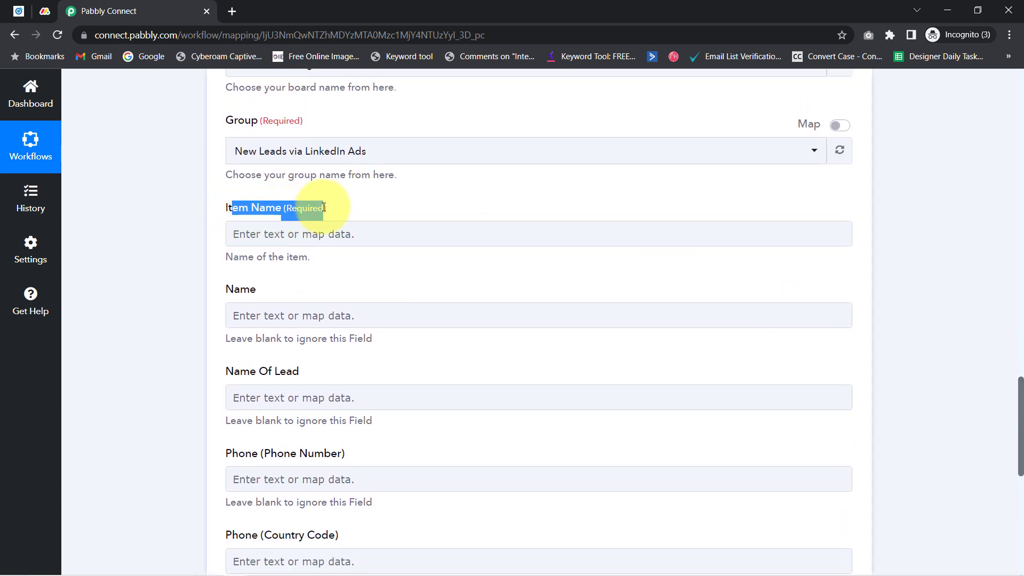
pyautogui.click(44, 10)
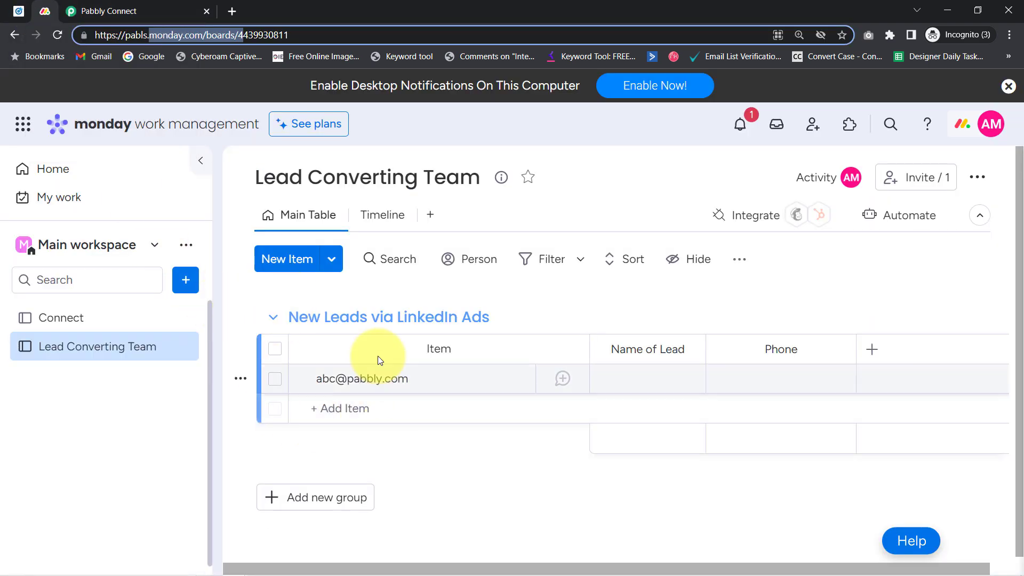
pyautogui.click(86, 7)
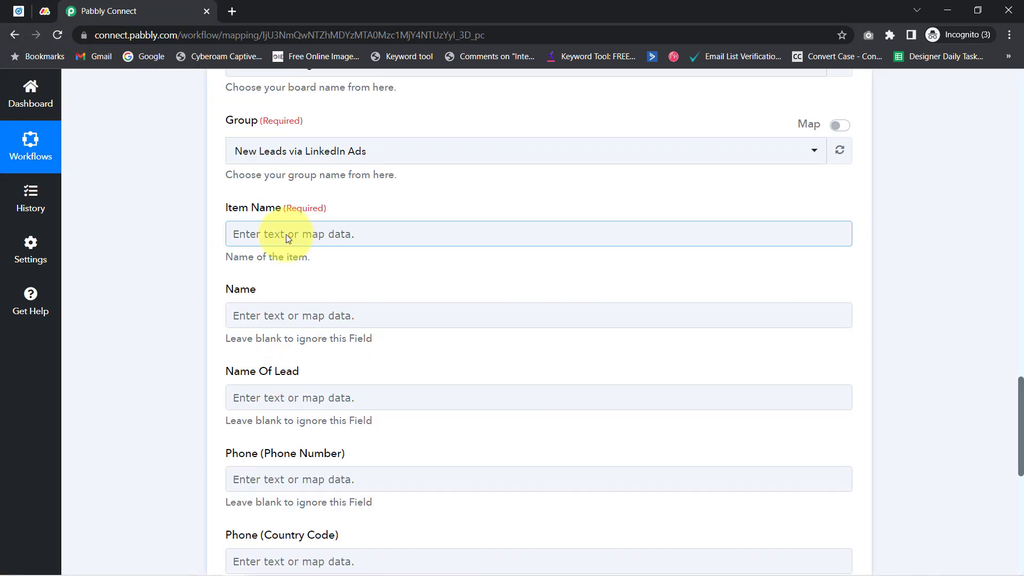
# Map the lead's email address answer into Item Name, searching the response fields for '@'
pyautogui.click(287, 236)
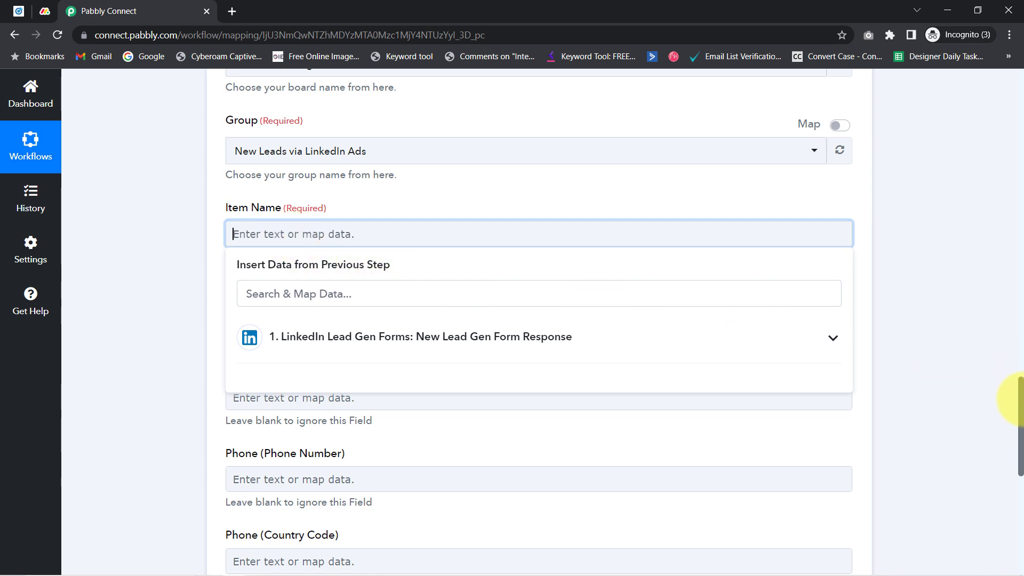
pyautogui.moveTo(1019, 403)
pyautogui.mouseDown()
pyautogui.moveTo(1018, 275)
pyautogui.moveTo(1014, 419)
pyautogui.mouseUp()
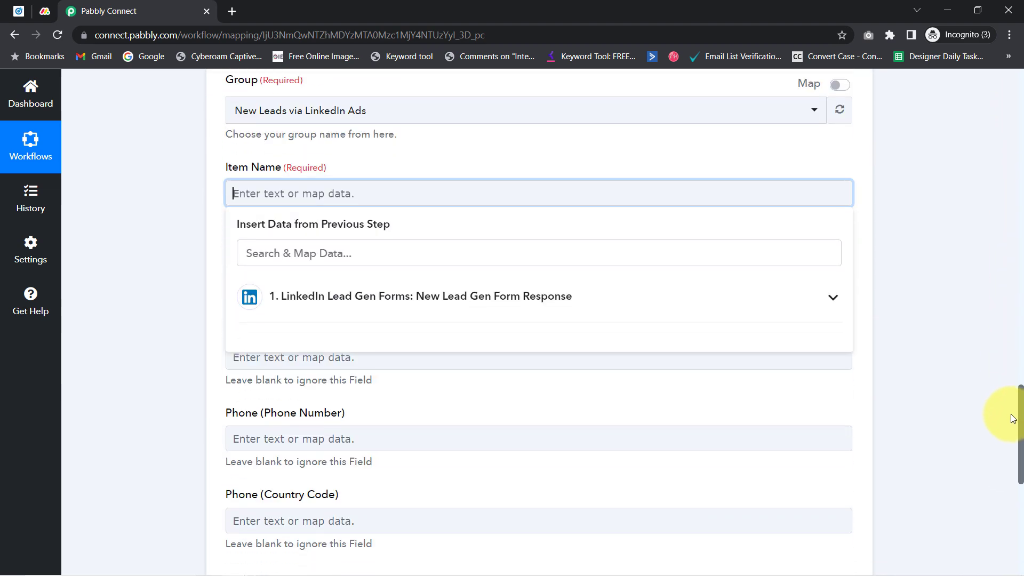
pyautogui.click(393, 298)
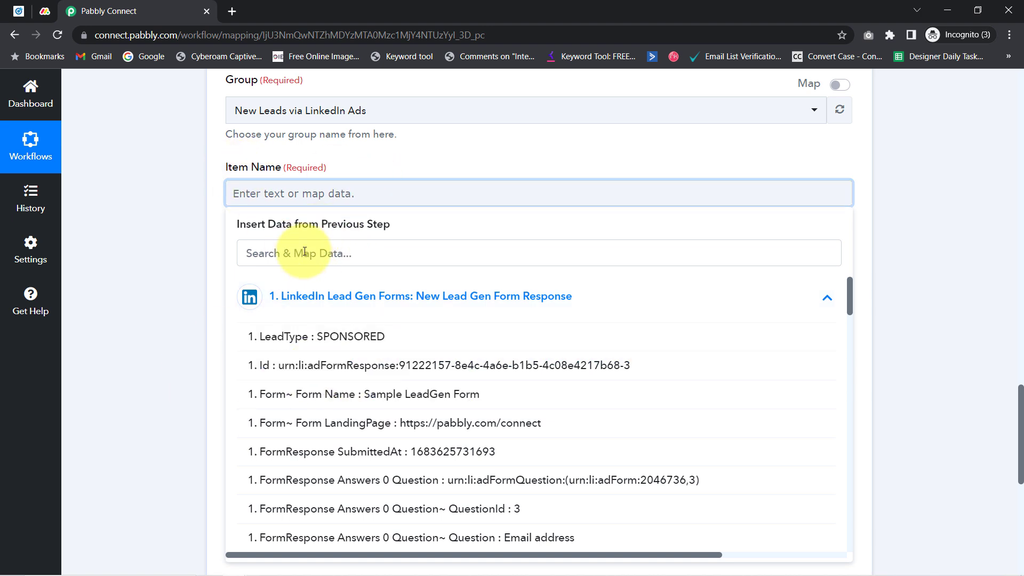
pyautogui.click(298, 261)
pyautogui.write('@')
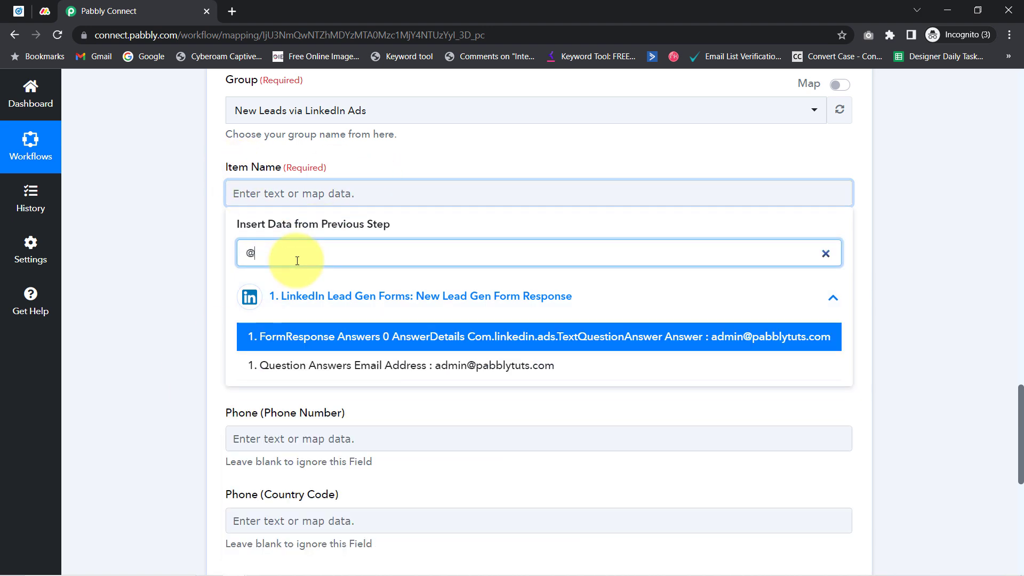
pyautogui.click(458, 368)
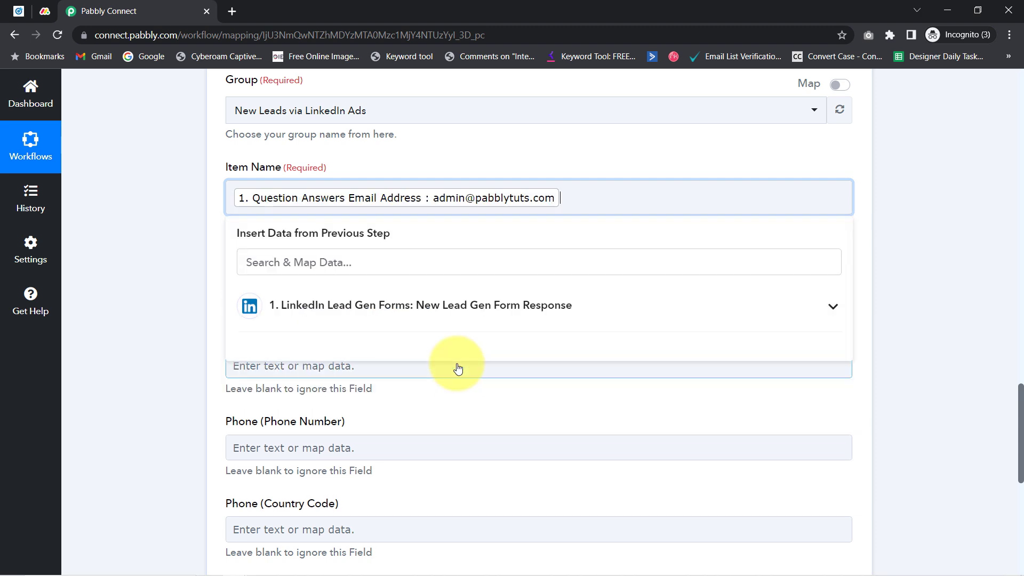
pyautogui.click(170, 230)
# Remove the stray text after the mapped email in Item Name
pyautogui.click(498, 208)
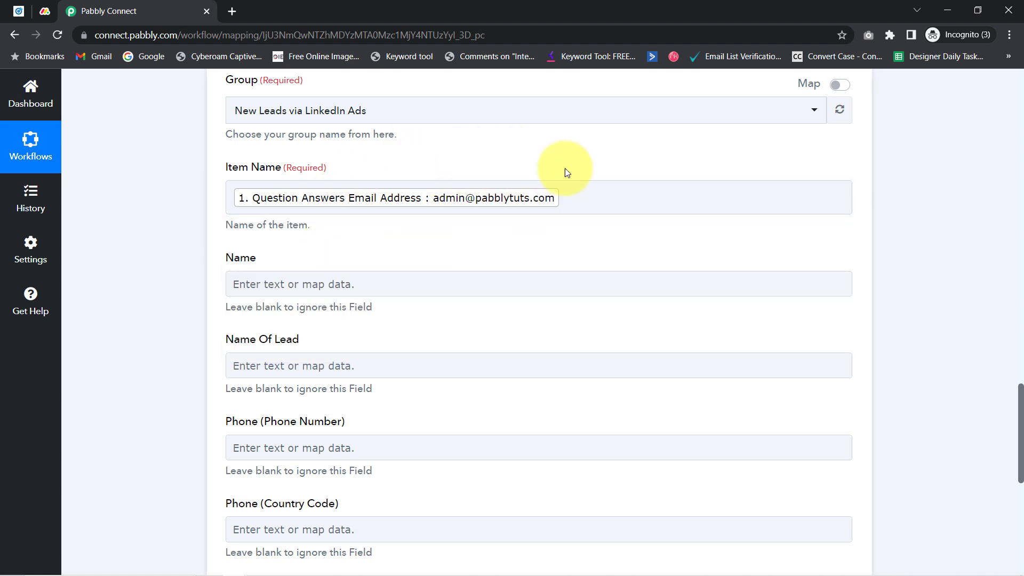
pyautogui.click(477, 176)
pyautogui.click(480, 212)
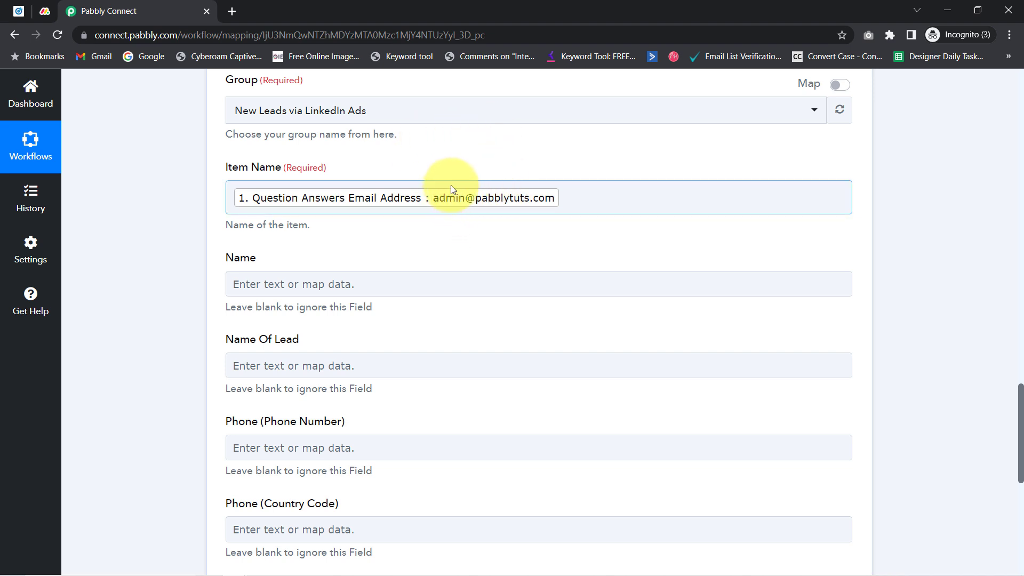
pyautogui.click(603, 202)
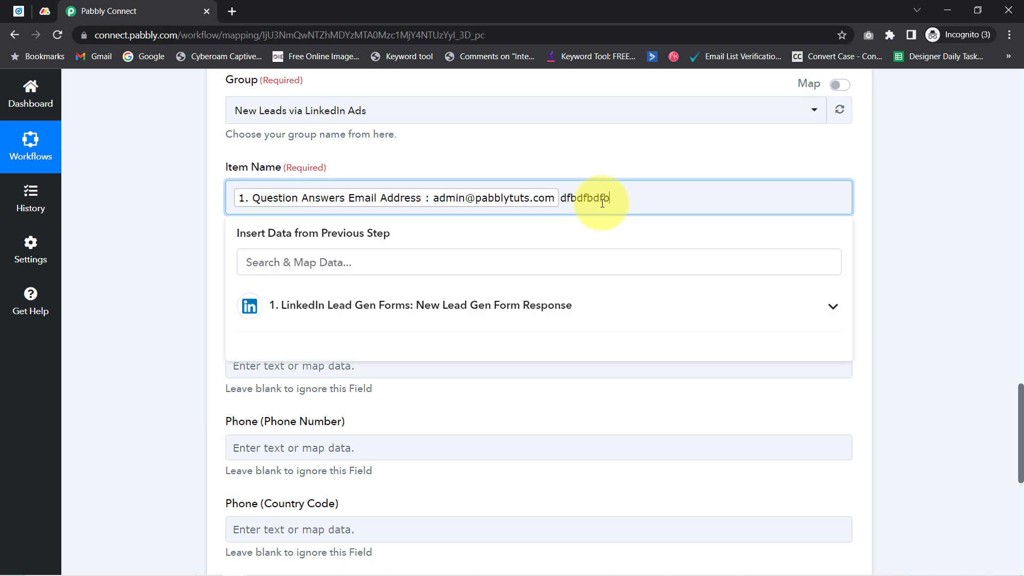
pyautogui.moveTo(567, 198); pyautogui.dragTo(639, 193)
pyautogui.click(183, 274)
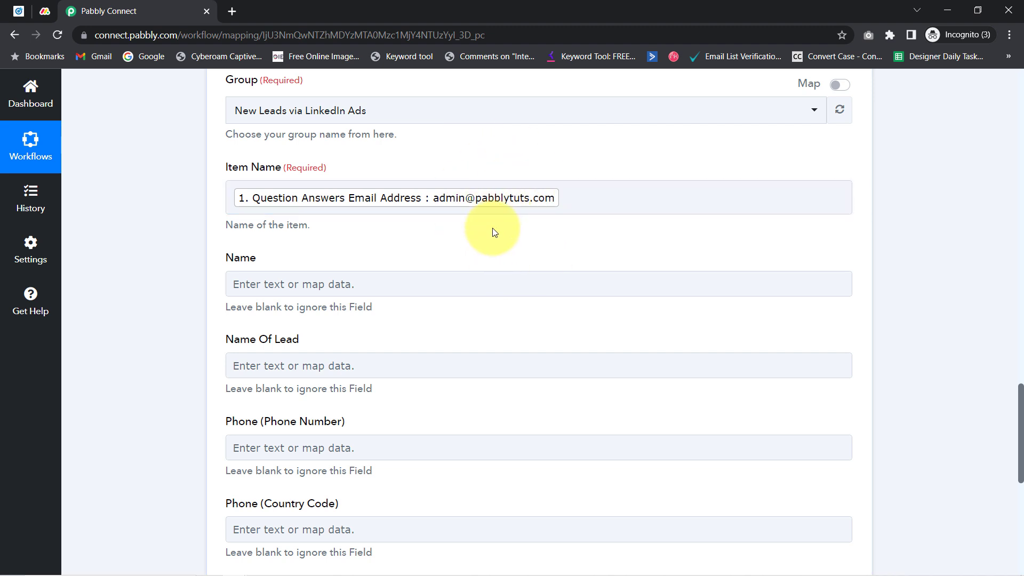
pyautogui.click(541, 207)
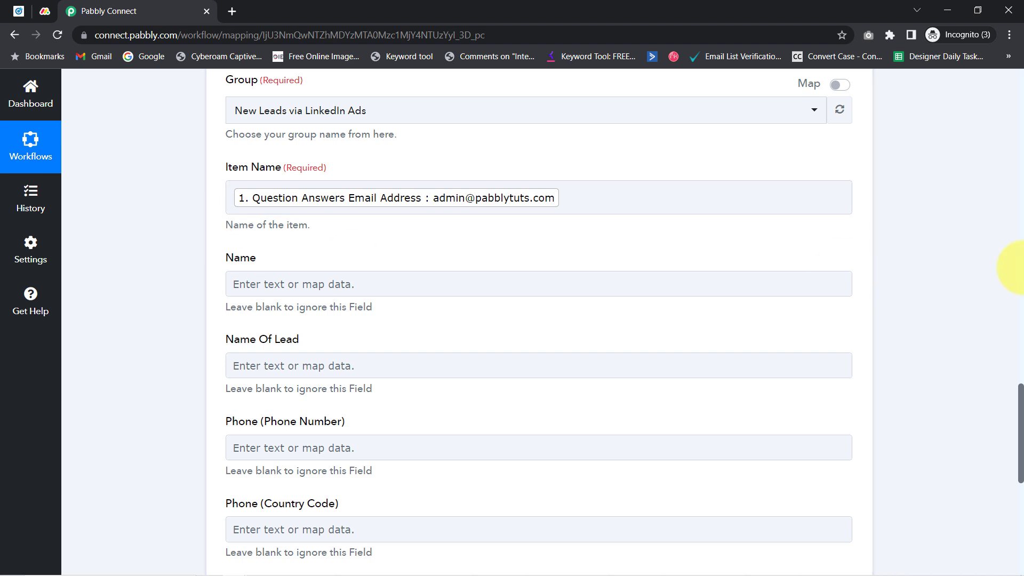
# Review the empty Name Of Lead and Phone fields against the monday.com board's columns
pyautogui.moveTo(1021, 401); pyautogui.dragTo(1021, 426)
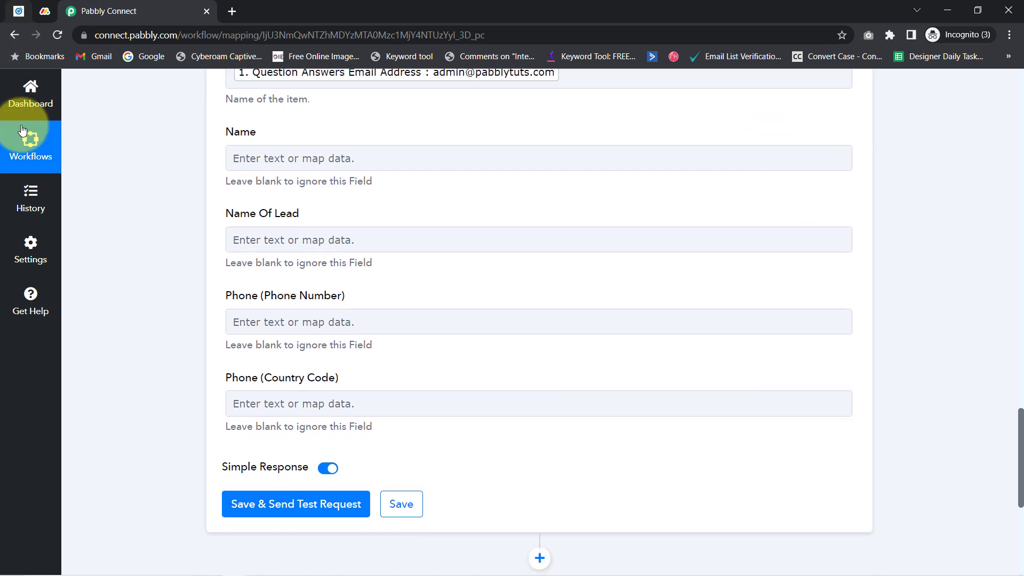
pyautogui.moveTo(234, 215); pyautogui.dragTo(257, 216)
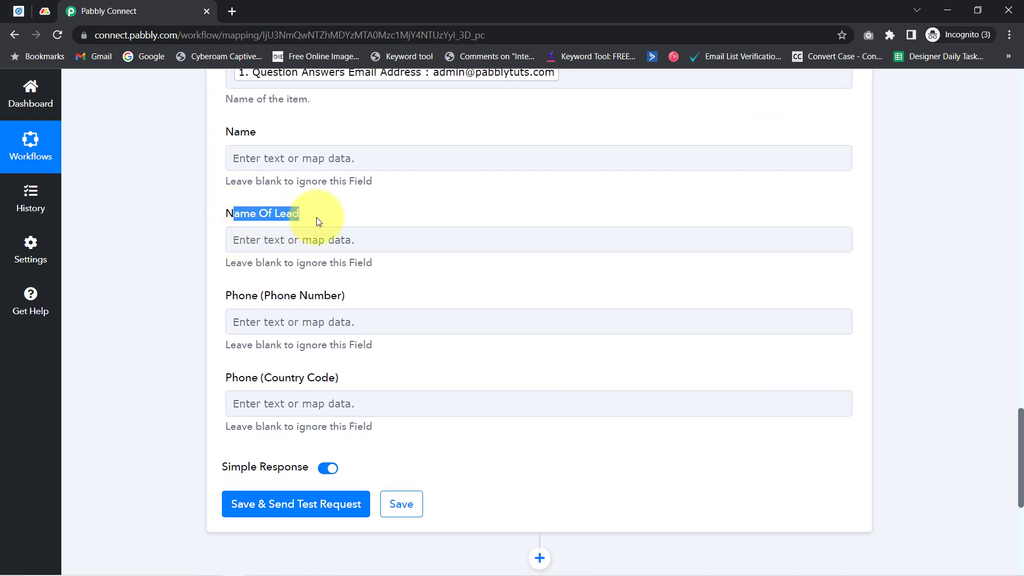
pyautogui.moveTo(245, 296); pyautogui.dragTo(346, 303)
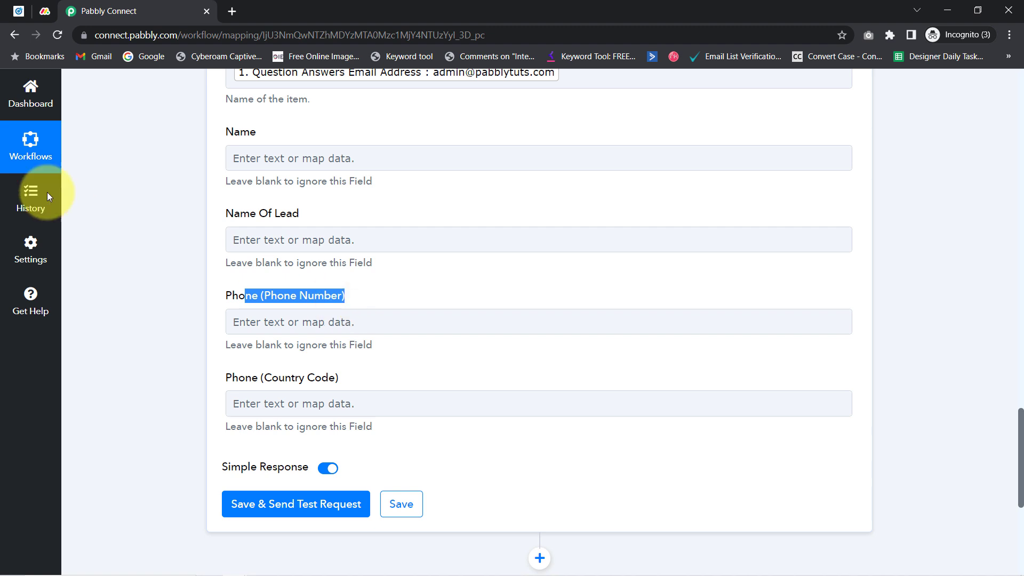
pyautogui.click(43, 11)
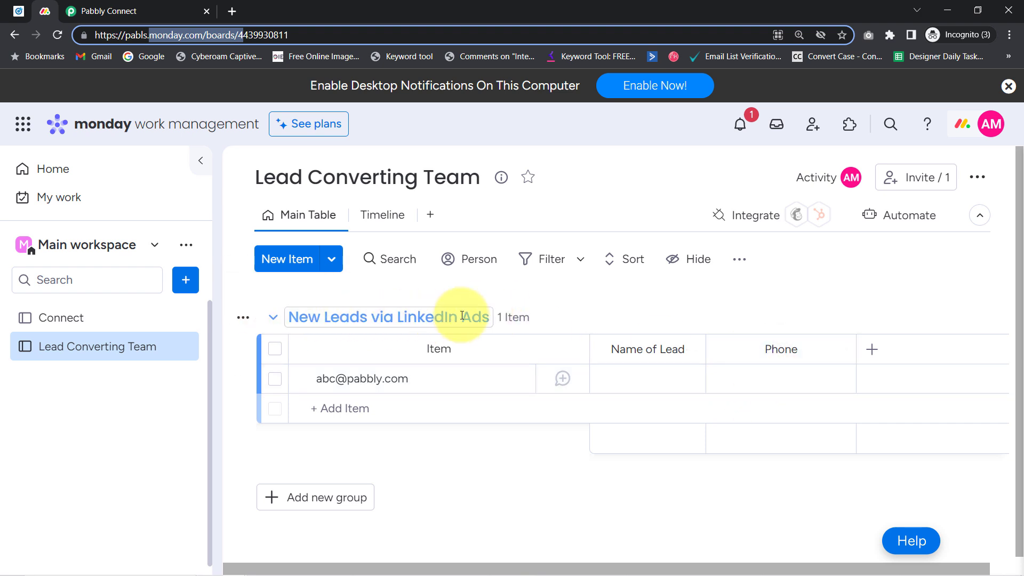
# Return to the Create Item mapping form and scroll to the Name Of Lead field
pyautogui.click(148, 5)
pyautogui.click(238, 243)
pyautogui.scroll(-4, 286, 240)
pyautogui.scroll(8, 241, 180)
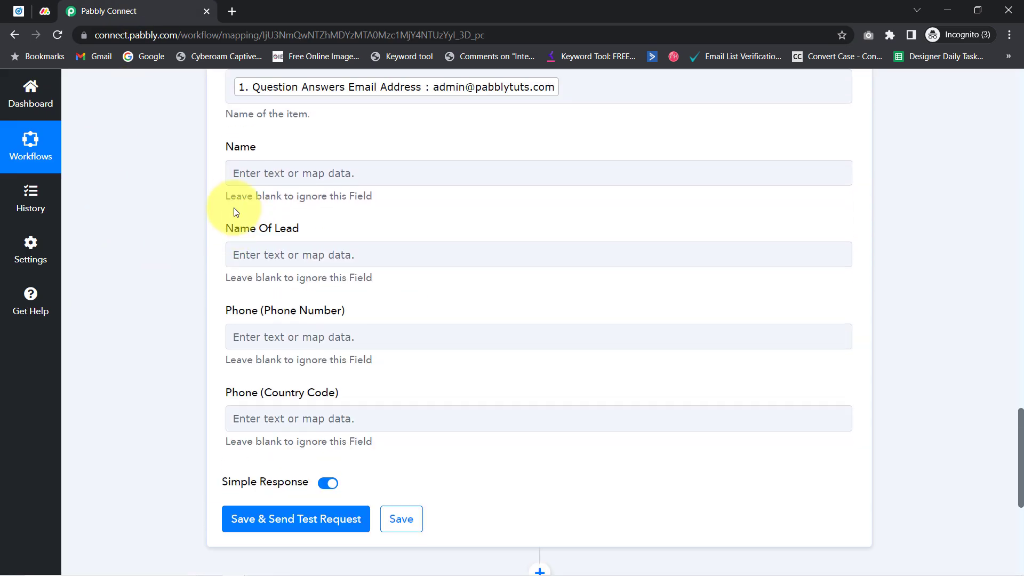
pyautogui.scroll(-7, 213, 235)
# Fill Name Of Lead with the account name (search 'pabbly') plus the last-name answer
pyautogui.click(247, 109)
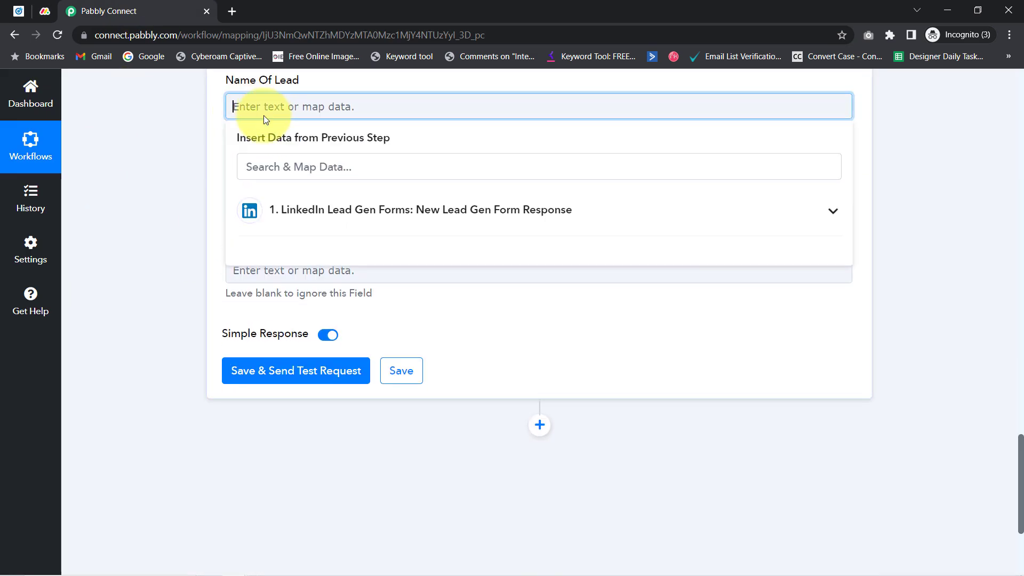
pyautogui.click(265, 167)
pyautogui.write('pa')
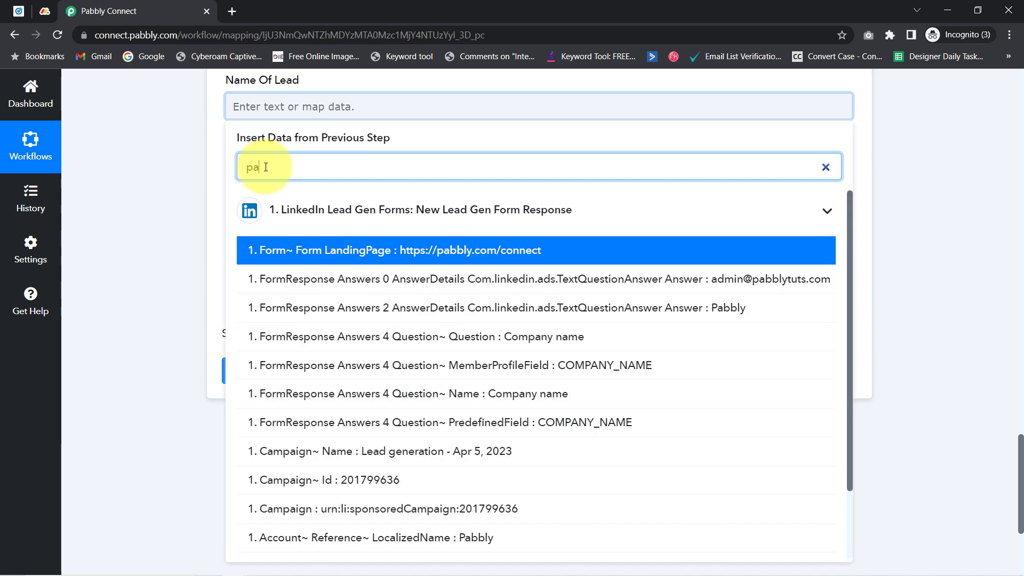
pyautogui.write('bbly')
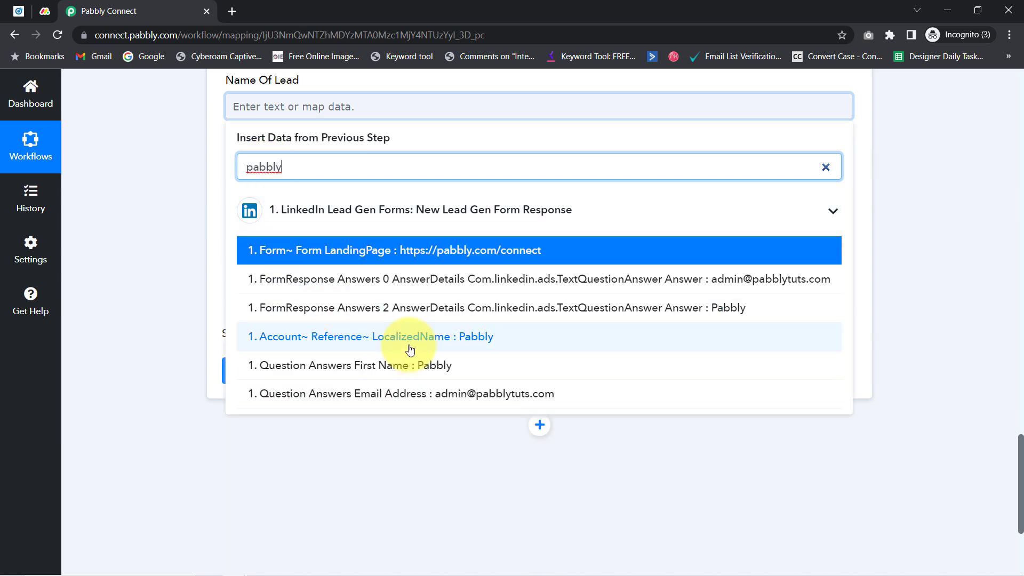
pyautogui.click(445, 344)
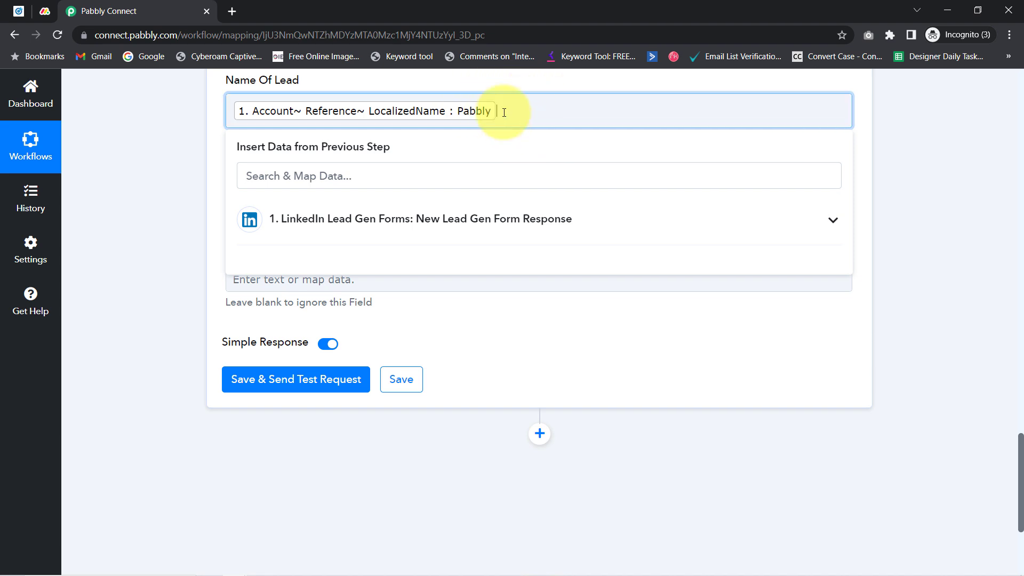
pyautogui.click(431, 176)
pyautogui.write('last')
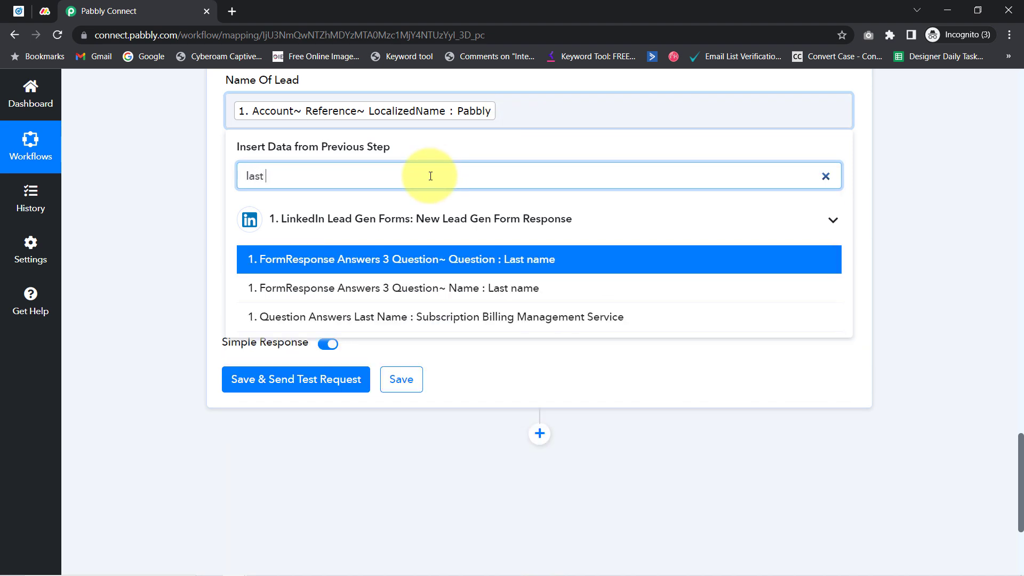
pyautogui.click(527, 320)
pyautogui.click(156, 235)
# Map the phone number answer (search '98') into Phone (Phone Number)
pyautogui.moveTo(239, 192); pyautogui.dragTo(324, 193)
pyautogui.click(278, 224)
pyautogui.click(278, 279)
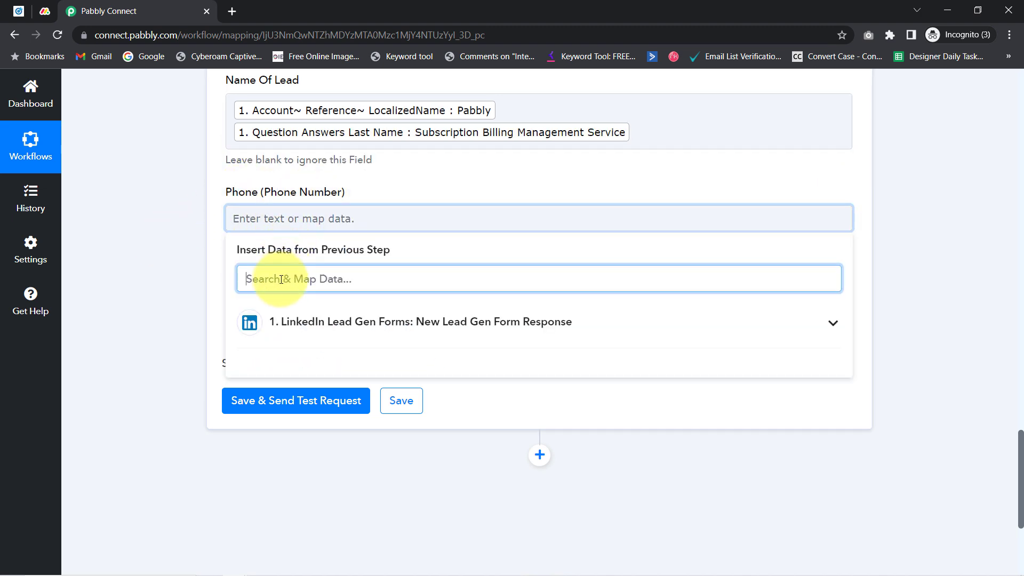
pyautogui.write('98')
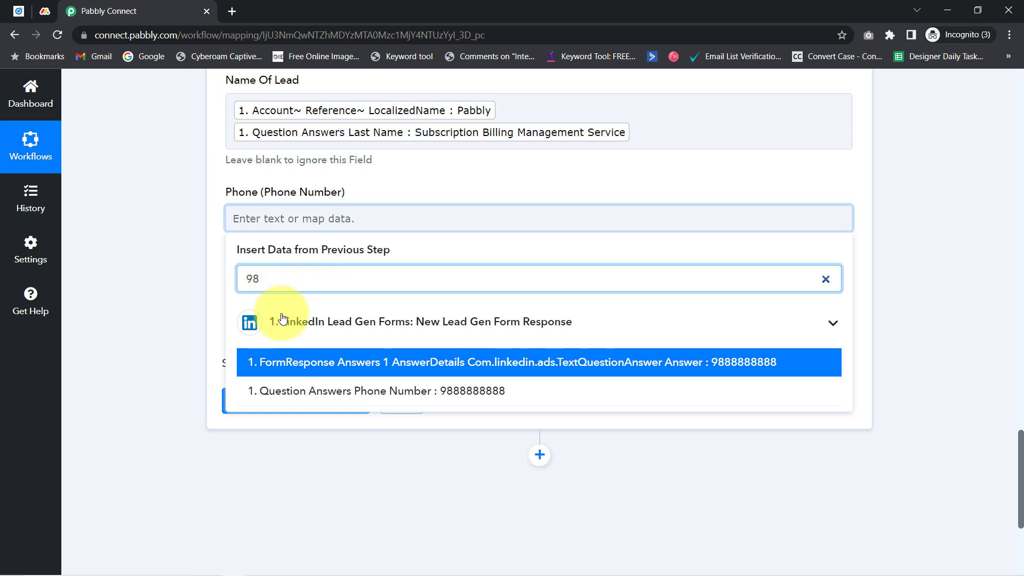
pyautogui.click(432, 391)
pyautogui.click(169, 302)
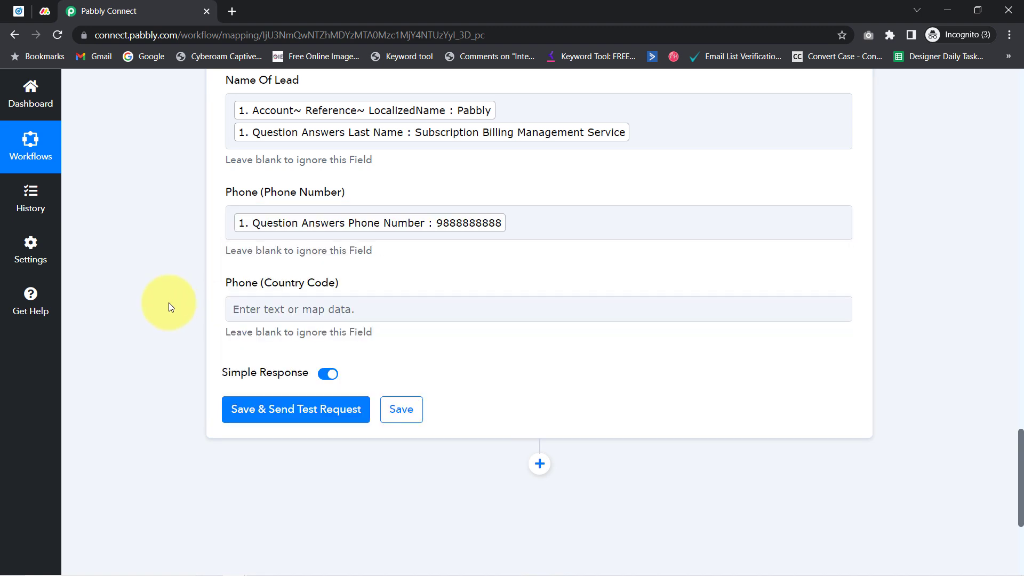
pyautogui.scroll(4, 169, 302)
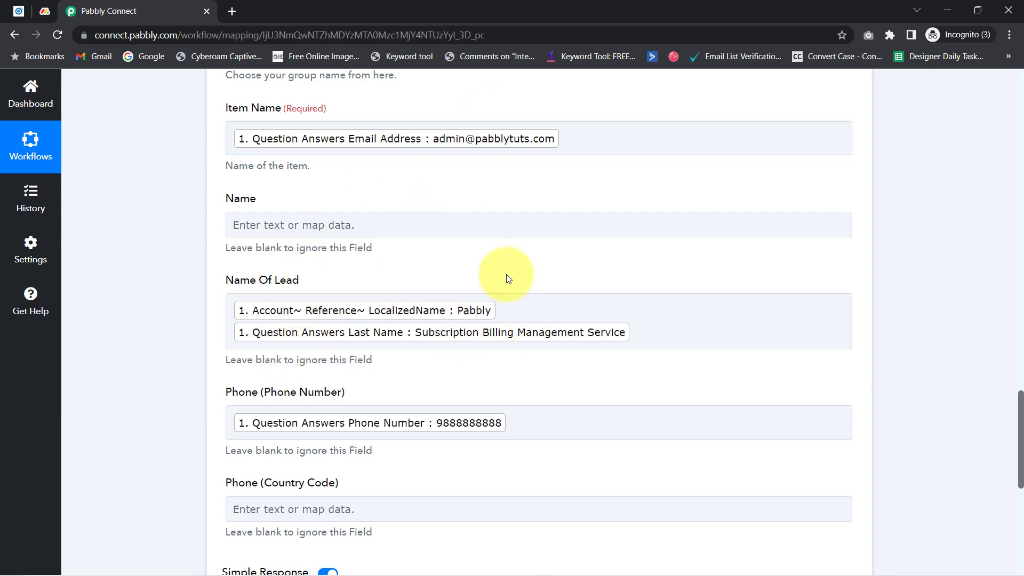
pyautogui.scroll(-1, 465, 439)
pyautogui.scroll(2, 462, 439)
pyautogui.scroll(-7, 460, 434)
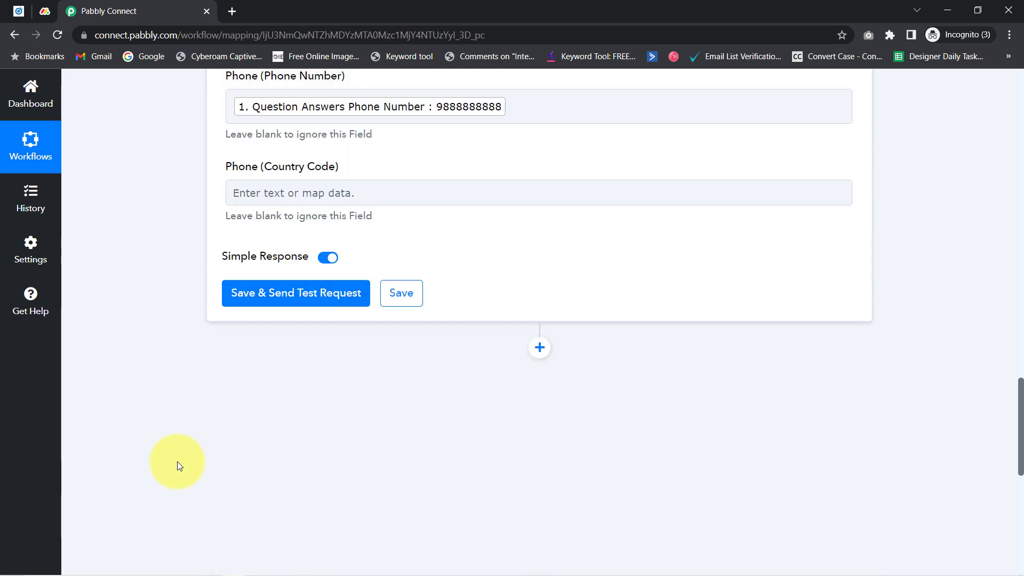
# Save and test the Create Item step, getting back the new item's ID
pyautogui.click(302, 276)
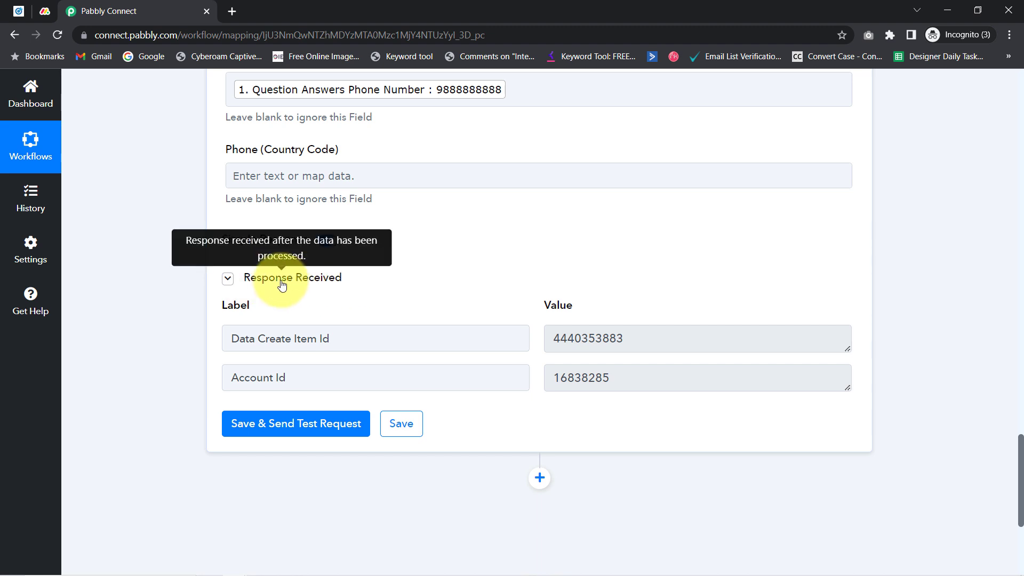
pyautogui.click(46, 13)
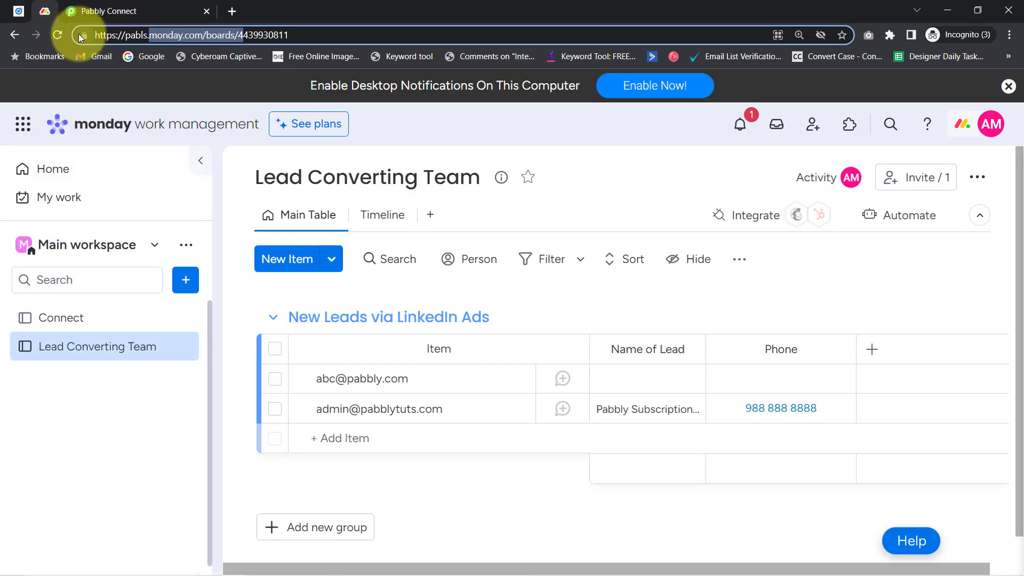
# Check the new test item's lead name on the Lead Converting Team board, then return to LinkedIn Campaign Manager
pyautogui.click(384, 418)
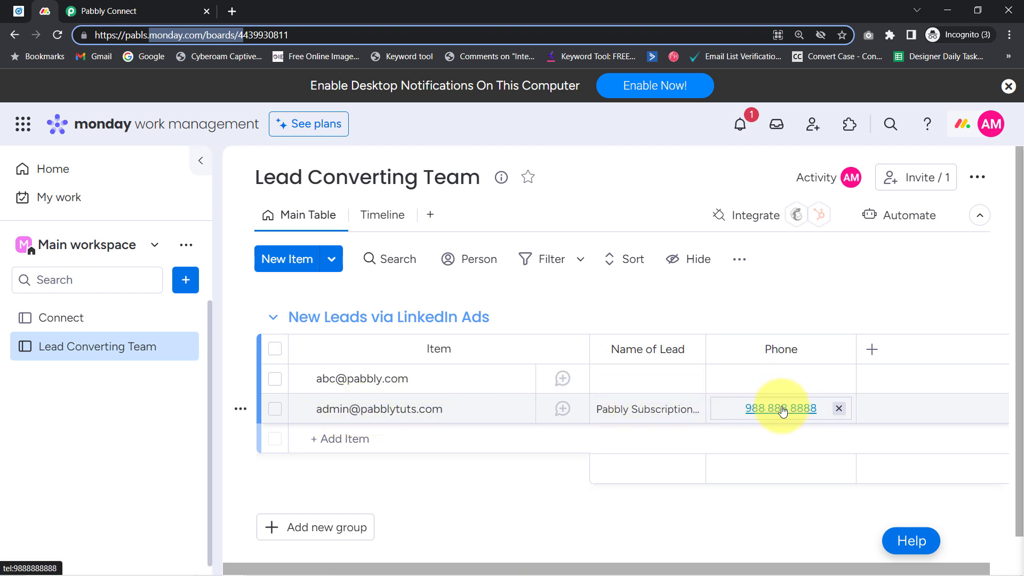
pyautogui.click(19, 11)
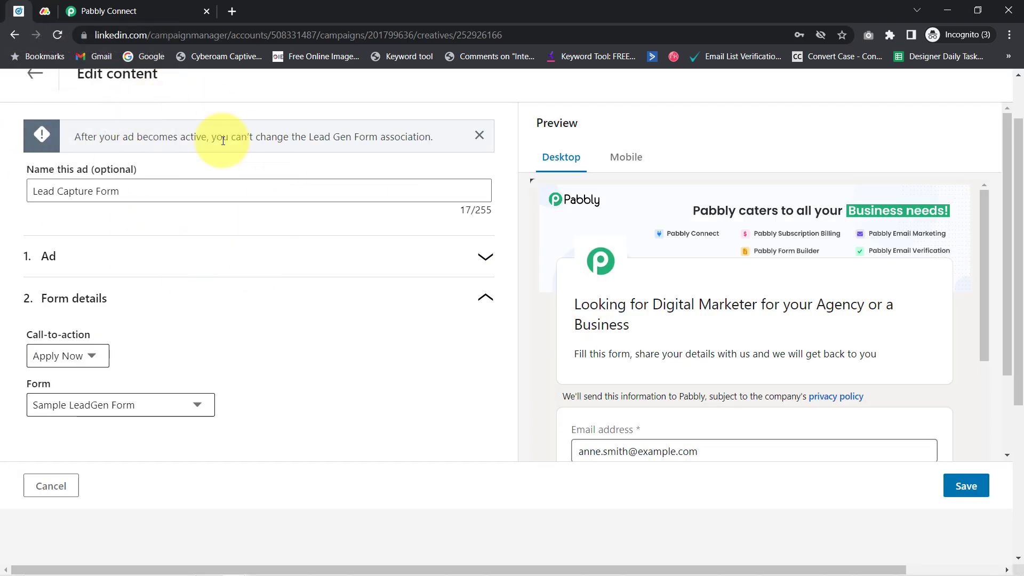
# Back in Pabbly Connect, collapse the Monday.com Create Item action and the LinkedIn trigger step
pyautogui.click(148, 7)
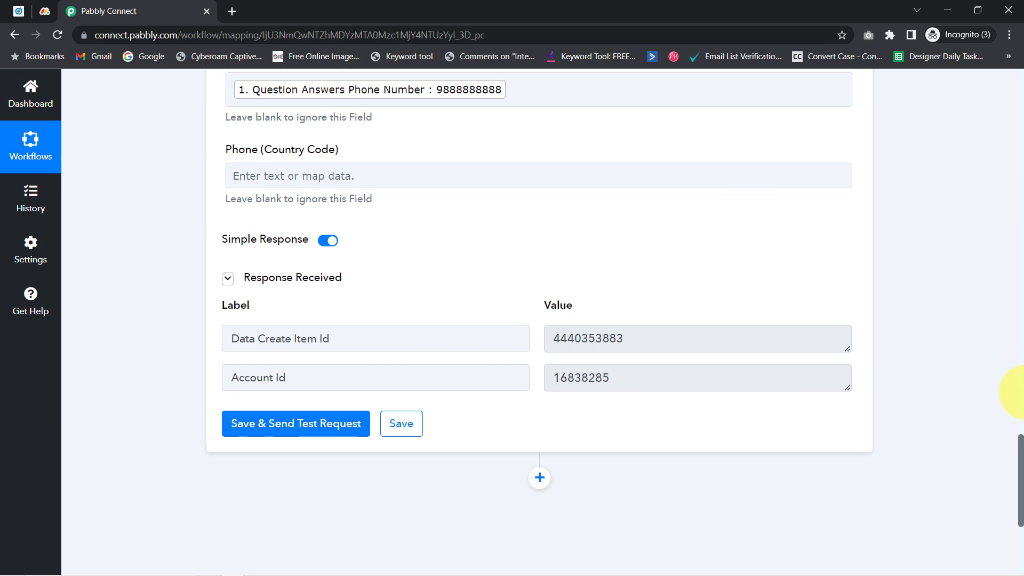
pyautogui.moveTo(1021, 465); pyautogui.dragTo(1014, 93)
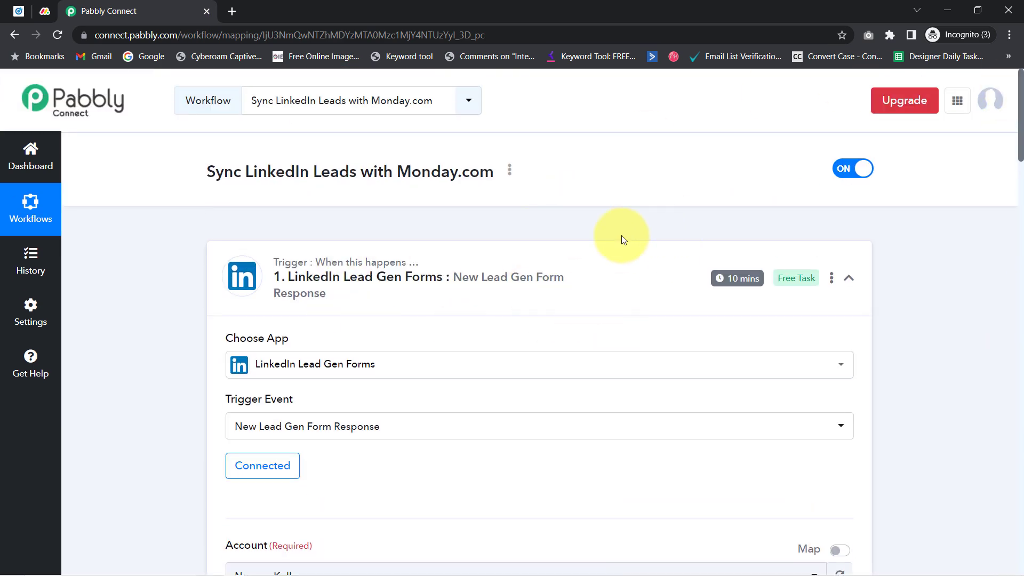
pyautogui.moveTo(734, 285)
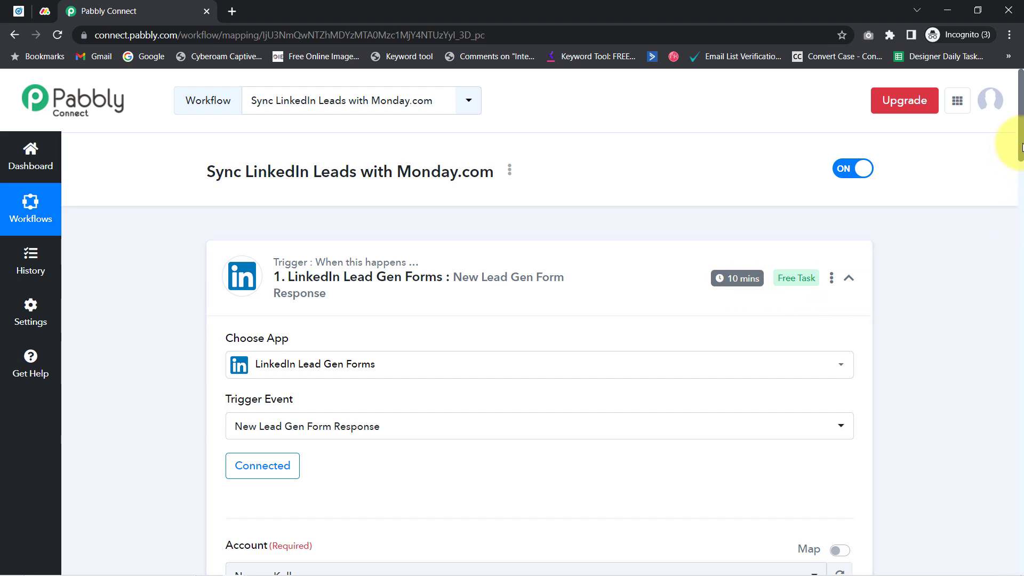
pyautogui.moveTo(1022, 147); pyautogui.dragTo(1021, 352)
pyautogui.click(392, 245)
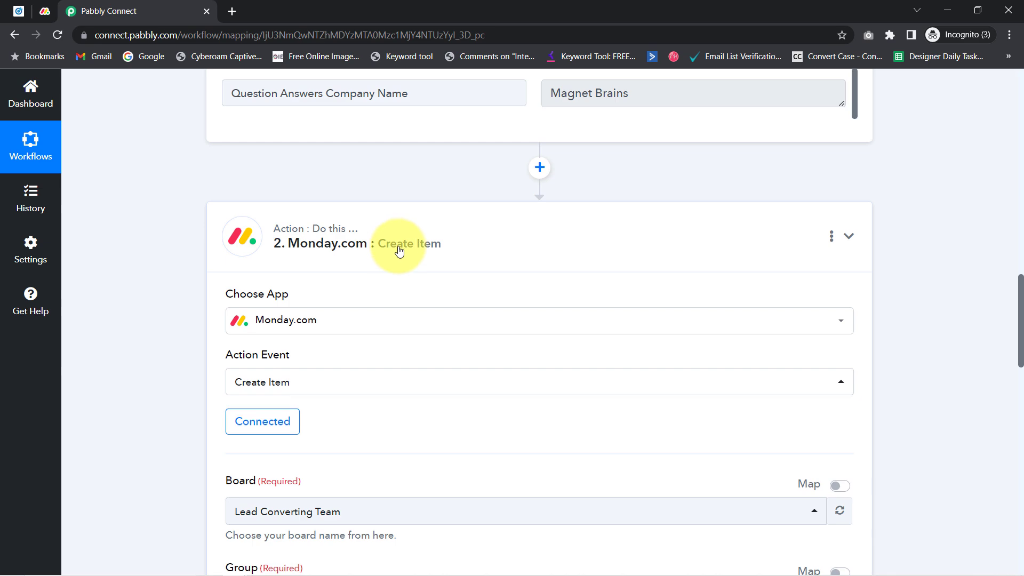
pyautogui.moveTo(1020, 467); pyautogui.dragTo(1013, 107)
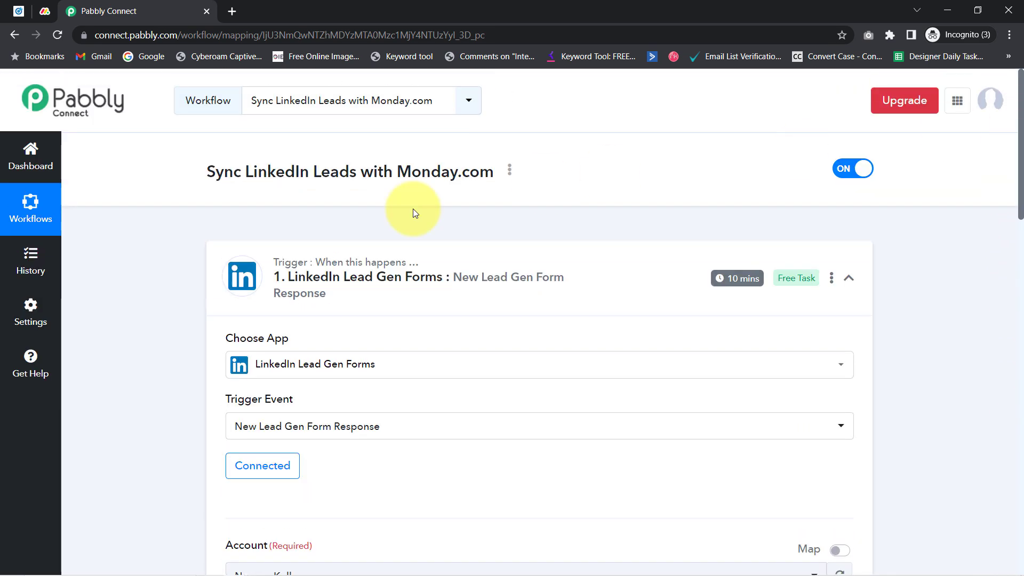
pyautogui.click(328, 275)
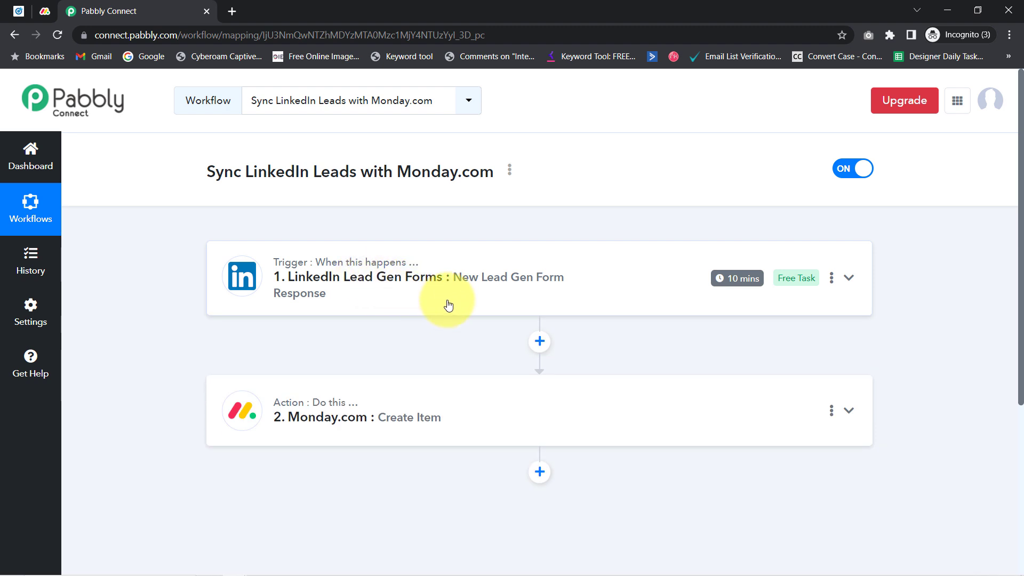
# Copy the workflow's share link from its Share option and close the Share Workflow dialog
pyautogui.click(510, 169)
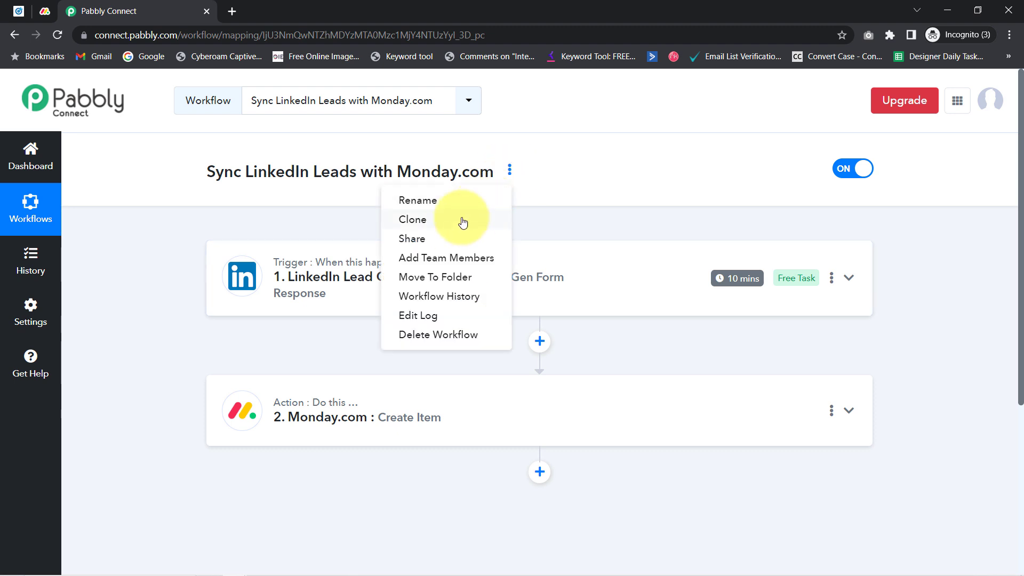
pyautogui.click(433, 240)
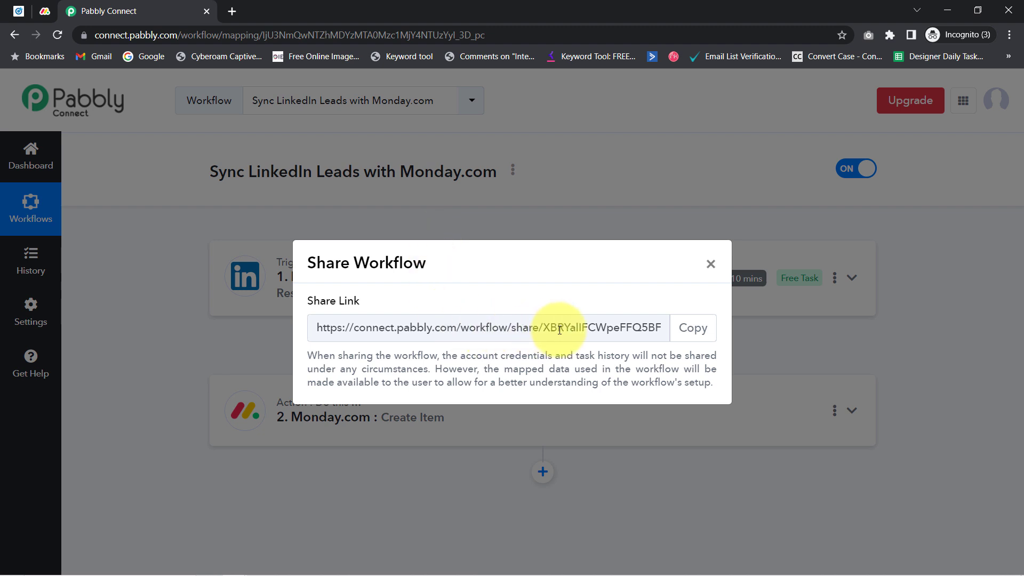
pyautogui.moveTo(607, 327); pyautogui.dragTo(336, 327)
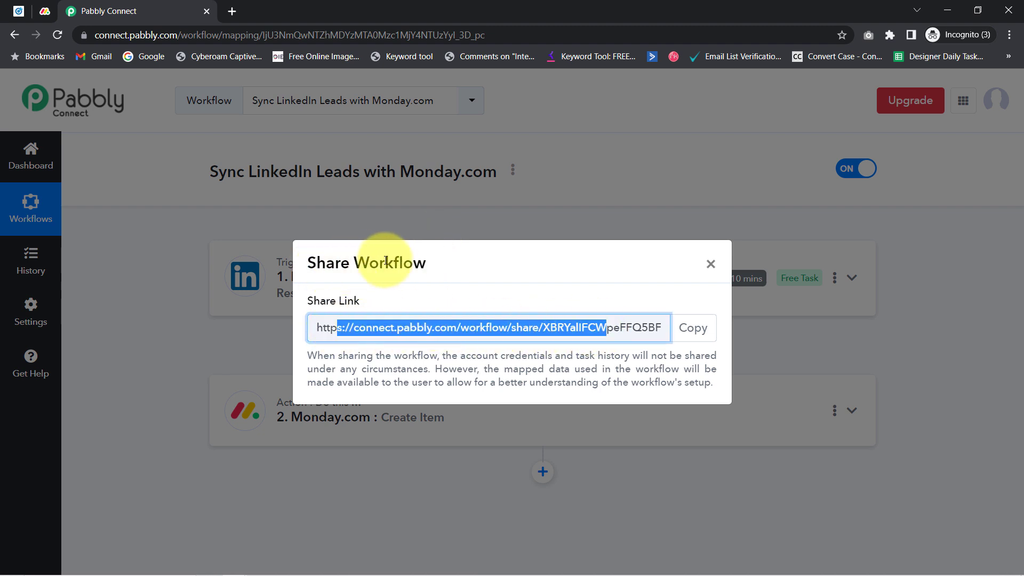
pyautogui.click(693, 327)
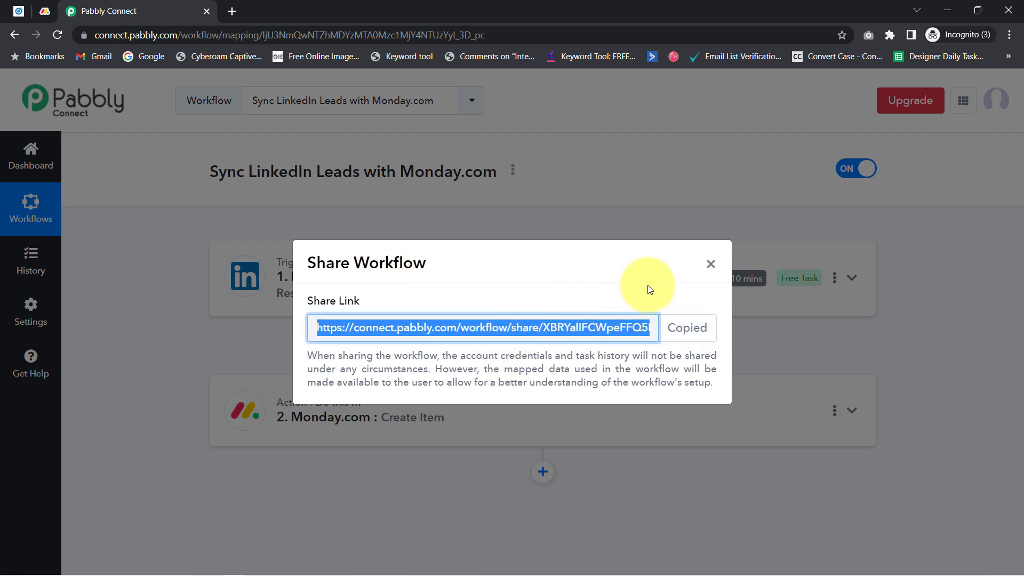
pyautogui.click(712, 266)
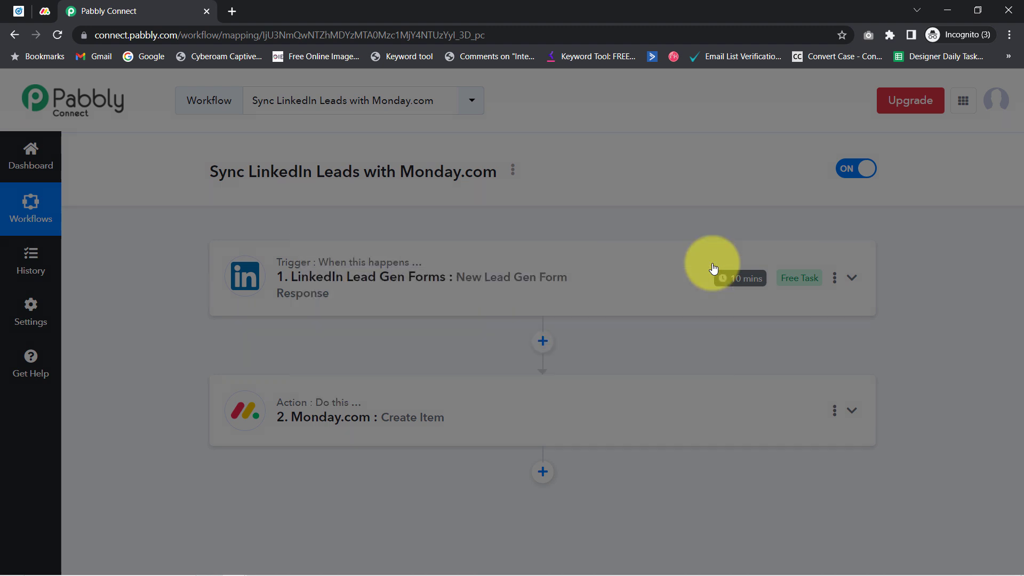